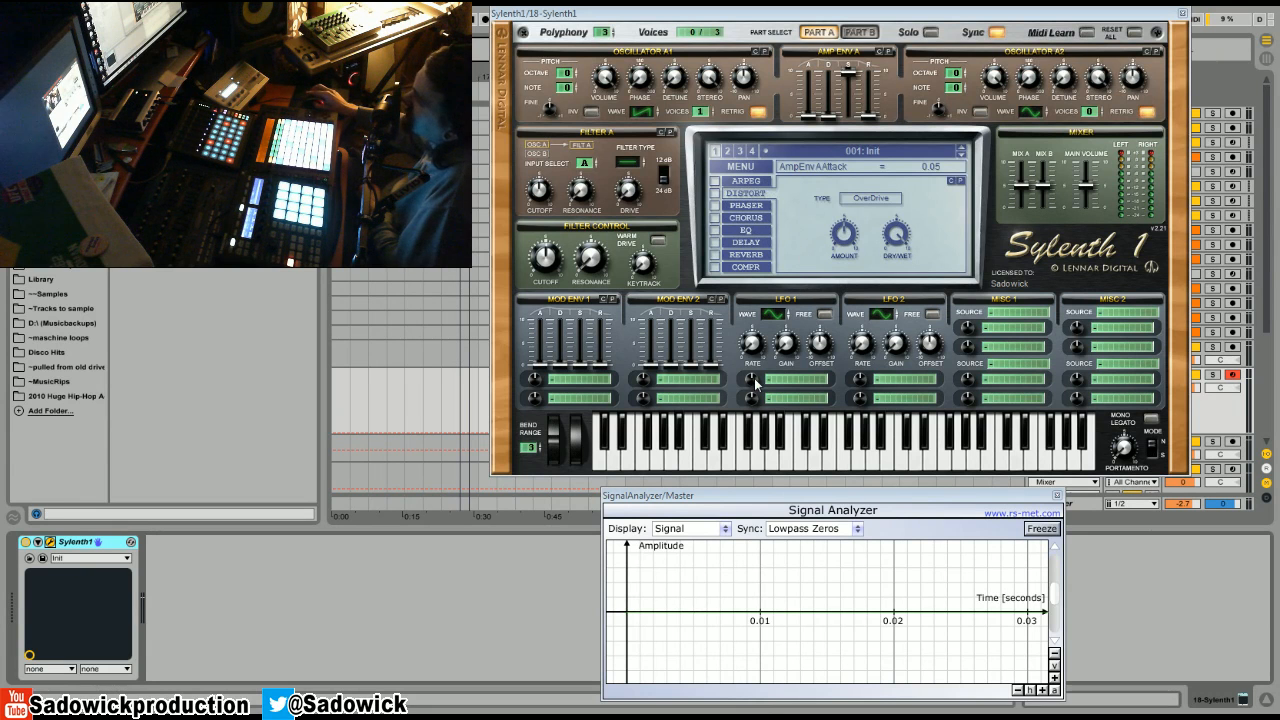
# Step: Set oscillator A1 to a sine wave and route LFO 1 to Pitch A in free mode, with its gain at about 4.05
pyautogui.click(647, 114)
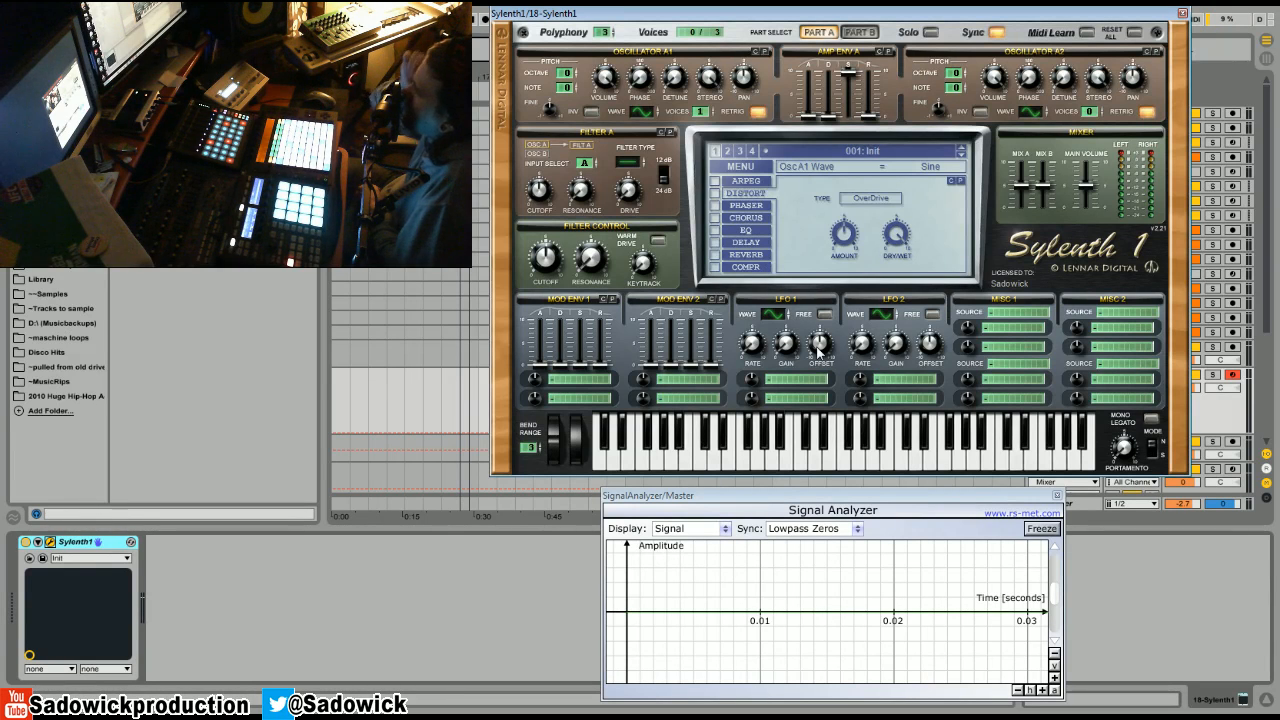
pyautogui.click(808, 388)
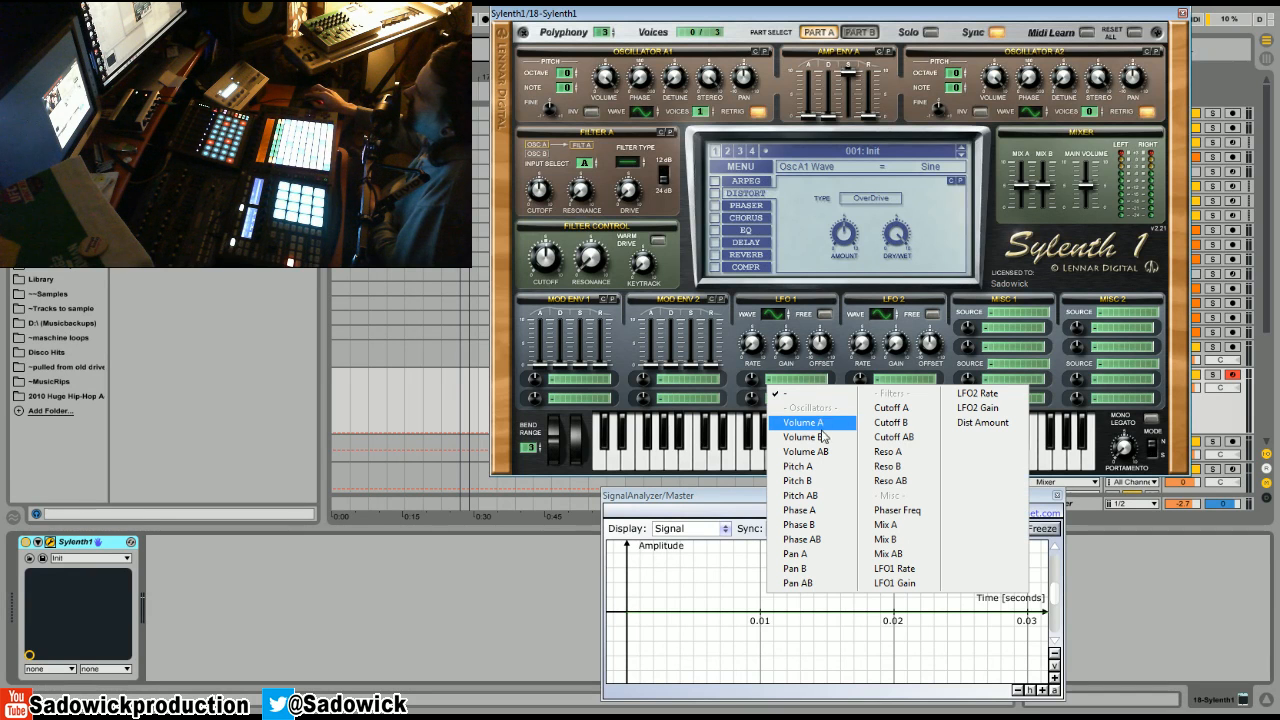
pyautogui.click(797, 466)
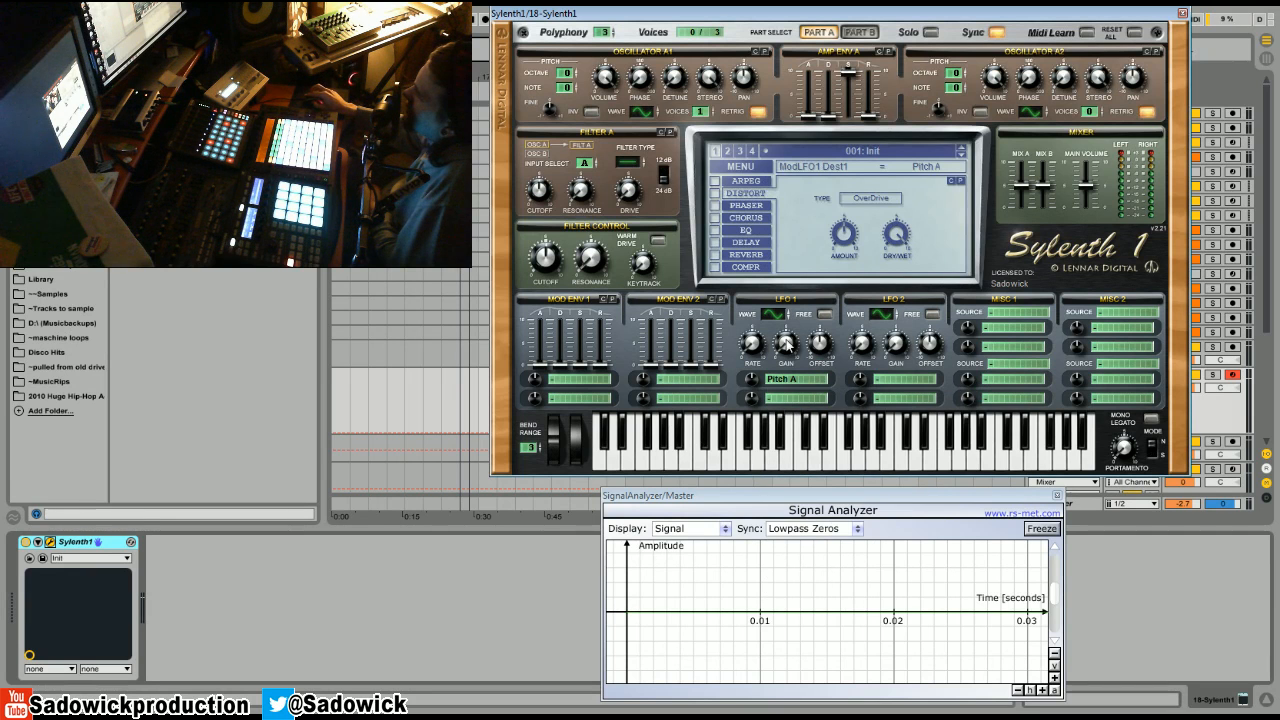
pyautogui.moveTo(758, 388); pyautogui.dragTo(763, 360)
pyautogui.moveTo(755, 340); pyautogui.dragTo(786, 340)
pyautogui.click(825, 314)
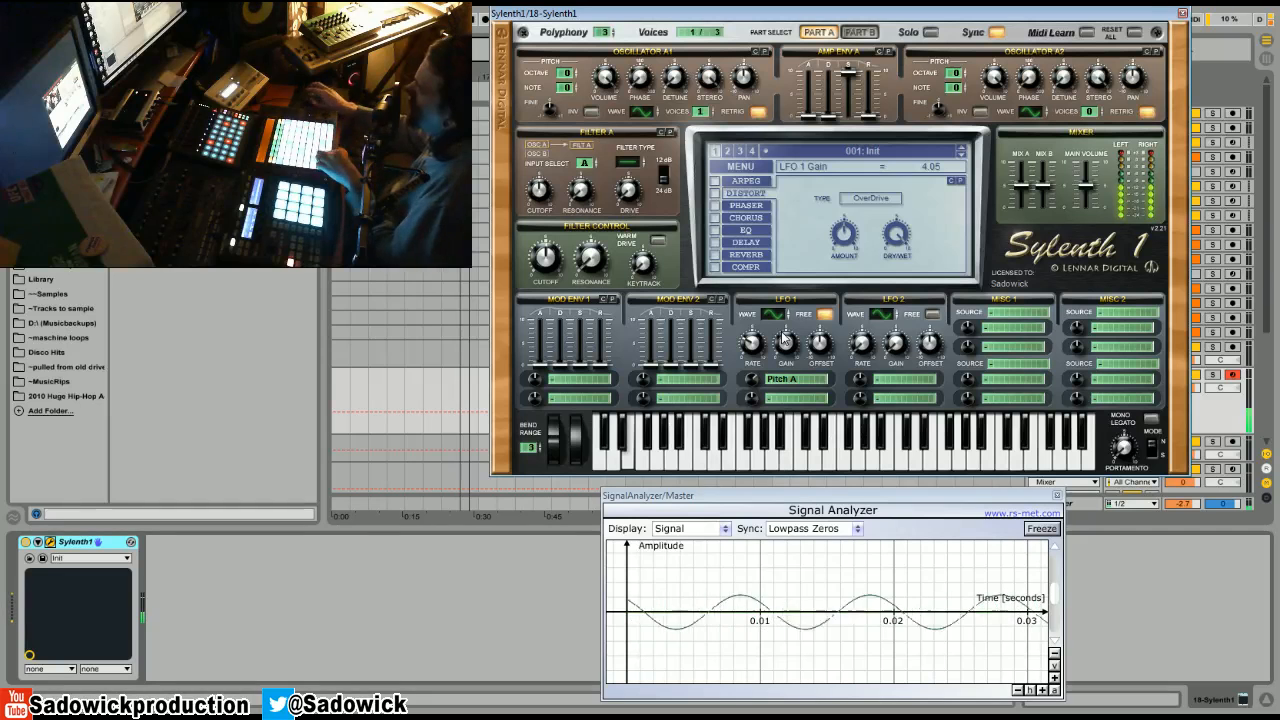
# Step: Try faster LFO 1 rates up to about 15.28 Hz, reducing the gain to about 1.71 and settling the rate near 7.42 Hz
pyautogui.moveTo(752, 344); pyautogui.dragTo(760, 316)
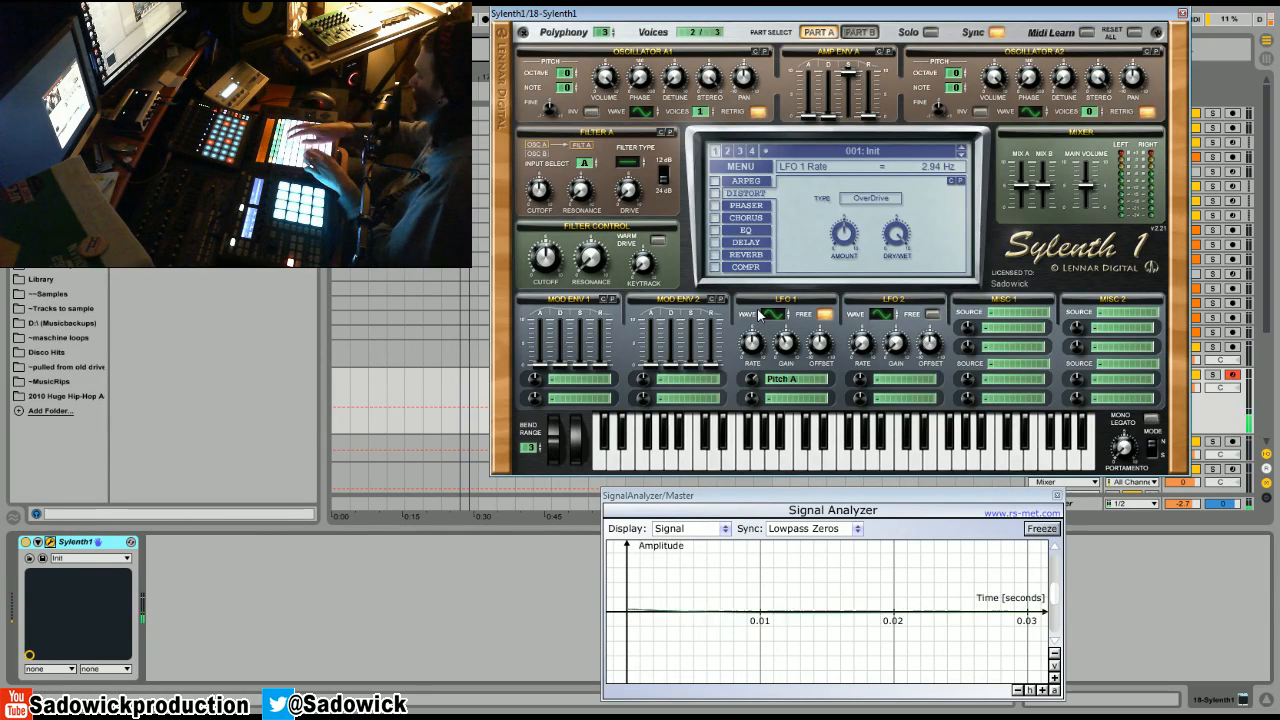
pyautogui.moveTo(753, 342); pyautogui.dragTo(756, 318)
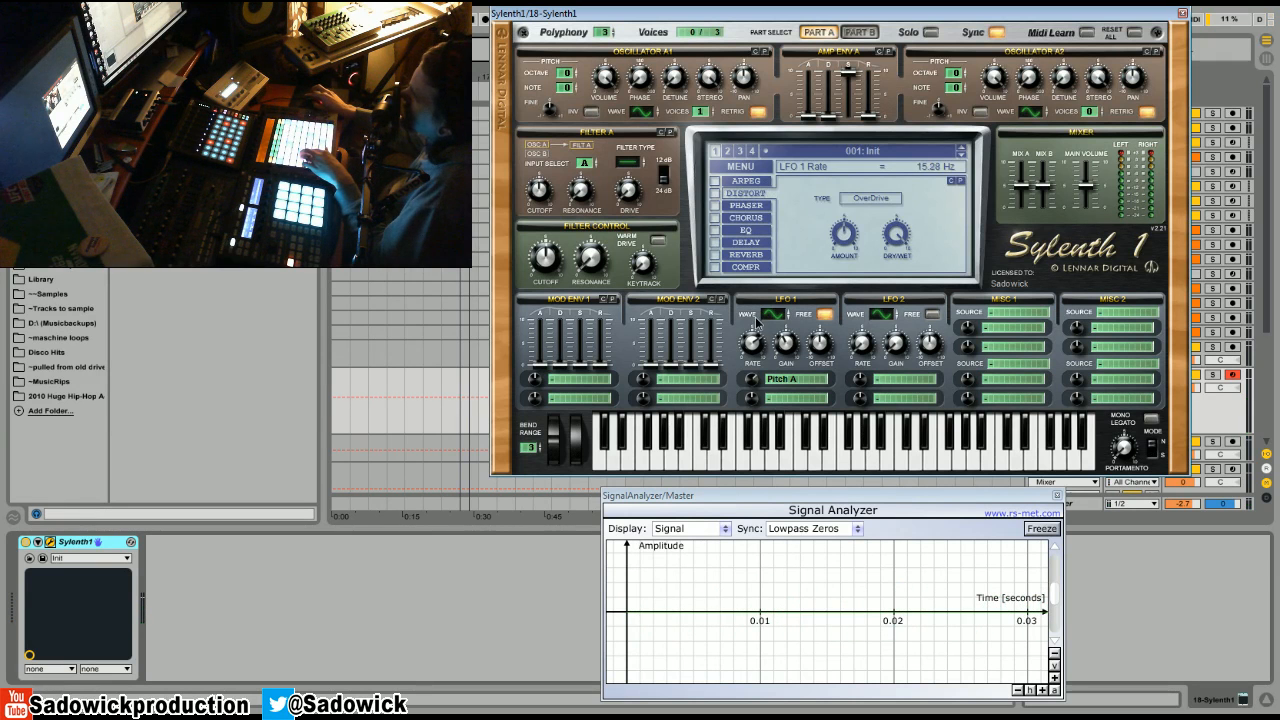
pyautogui.moveTo(761, 370); pyautogui.dragTo(787, 363)
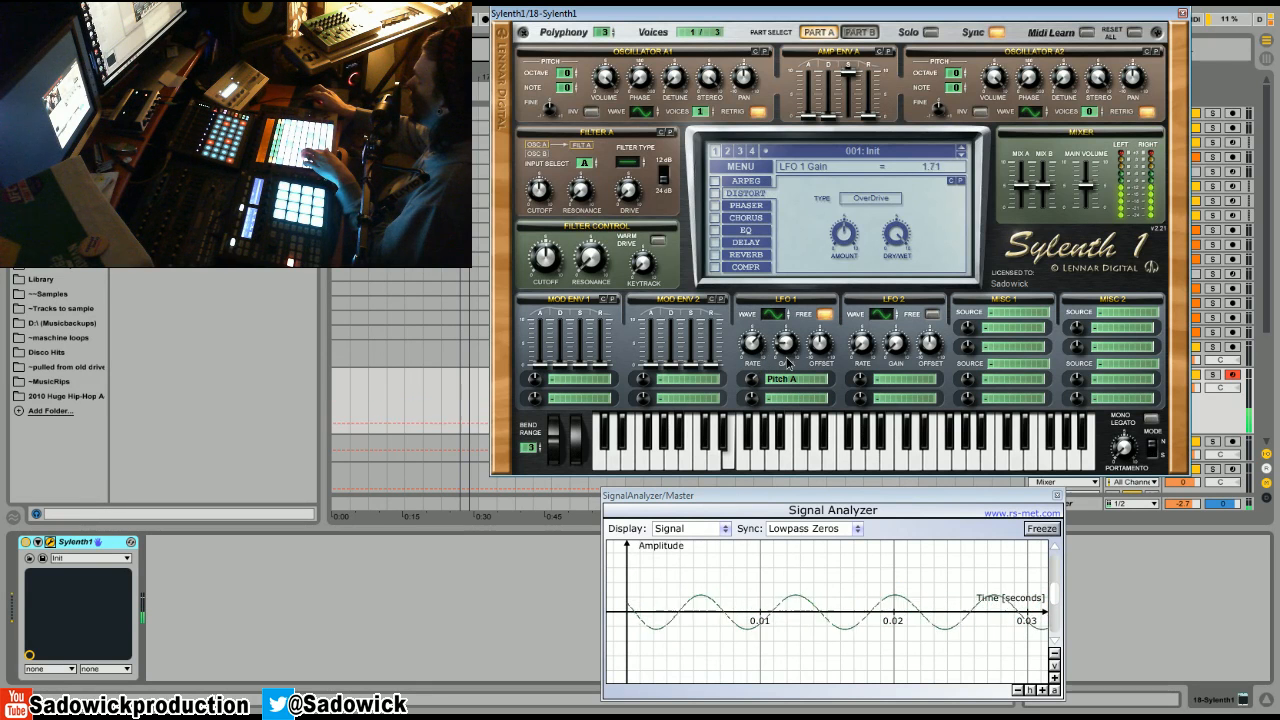
pyautogui.click(760, 352)
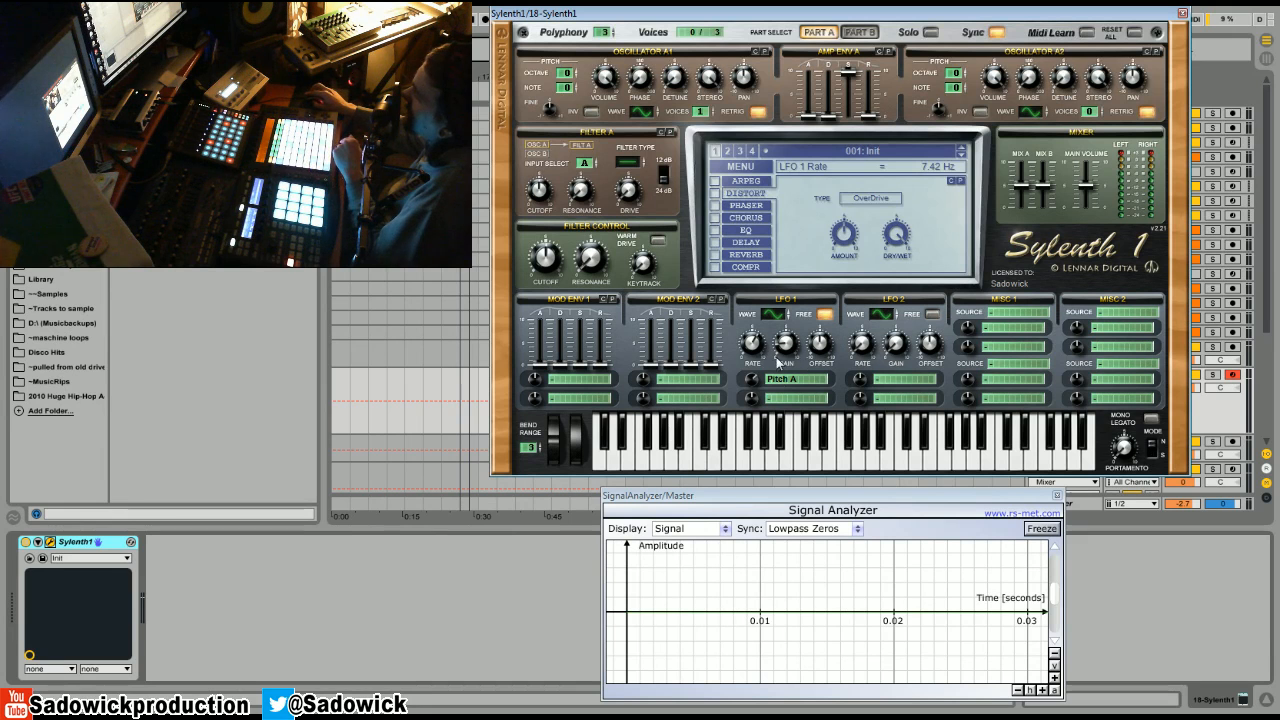
# Step: Raise the LFO 1 rate to about 14.10 Hz, and bring it down to 0.04 Hz
pyautogui.moveTo(752, 380); pyautogui.dragTo(754, 342)
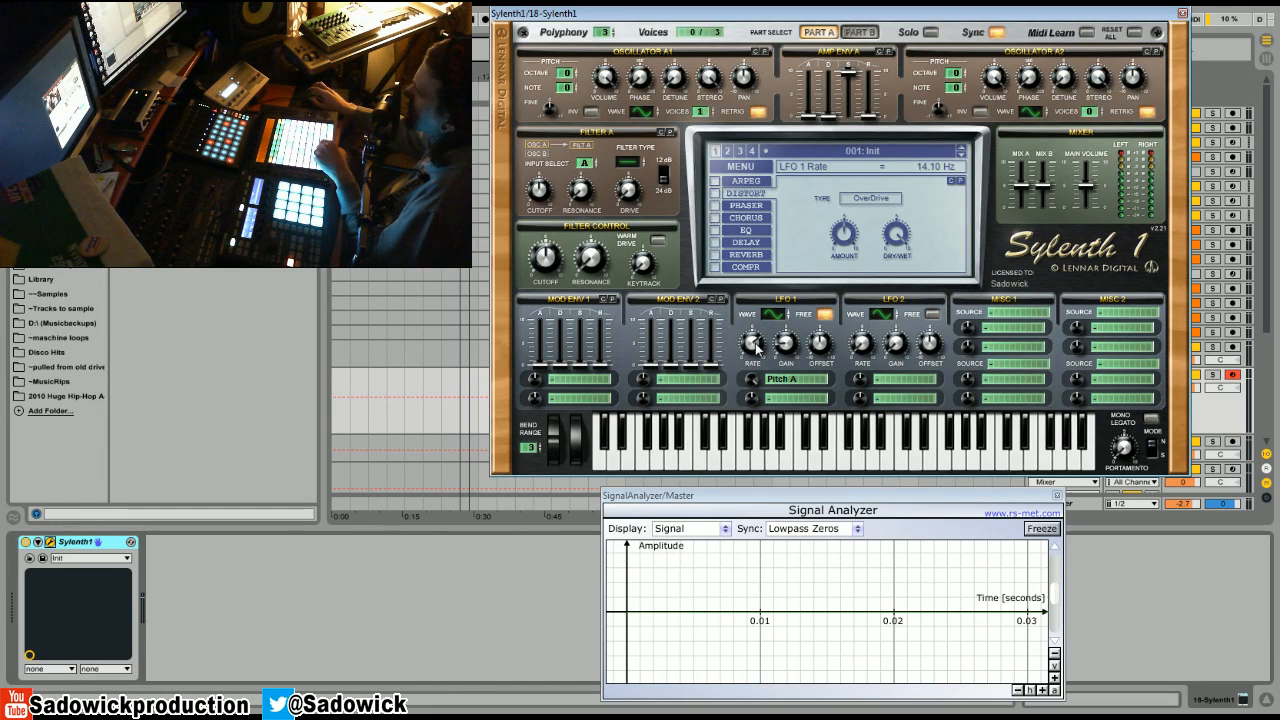
pyautogui.moveTo(757, 345); pyautogui.dragTo(761, 352)
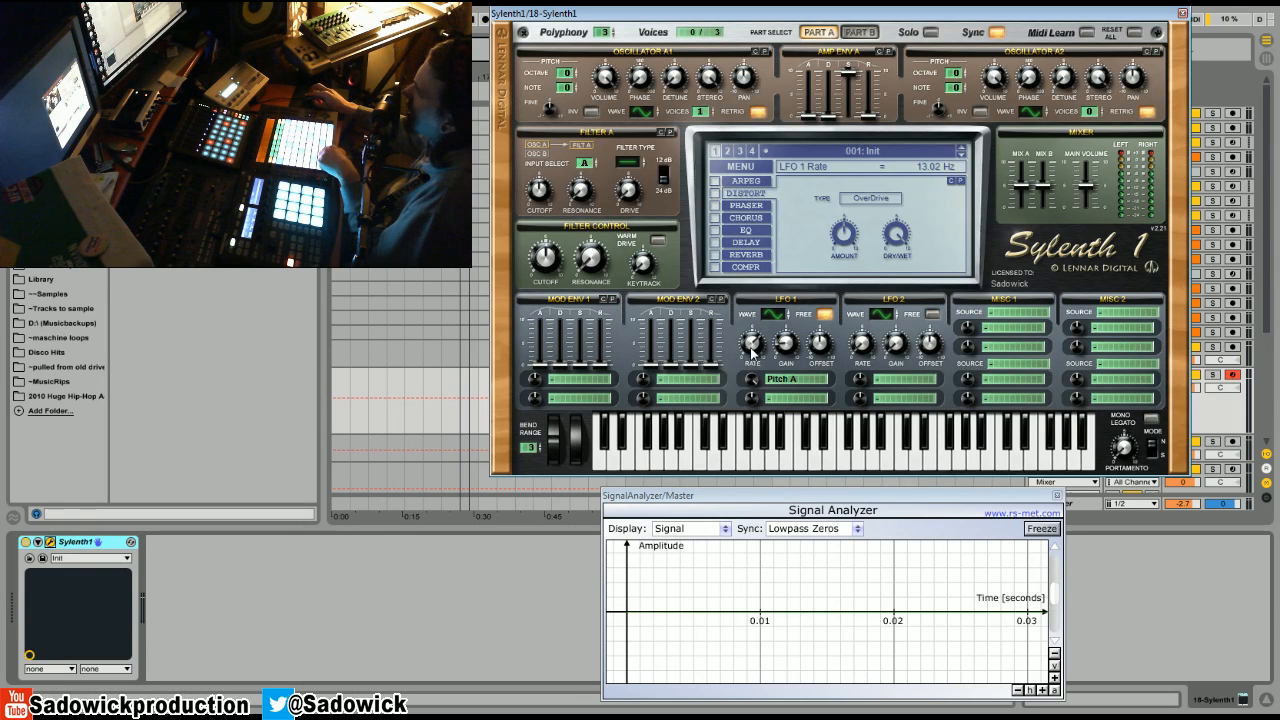
pyautogui.moveTo(750, 350); pyautogui.dragTo(747, 525)
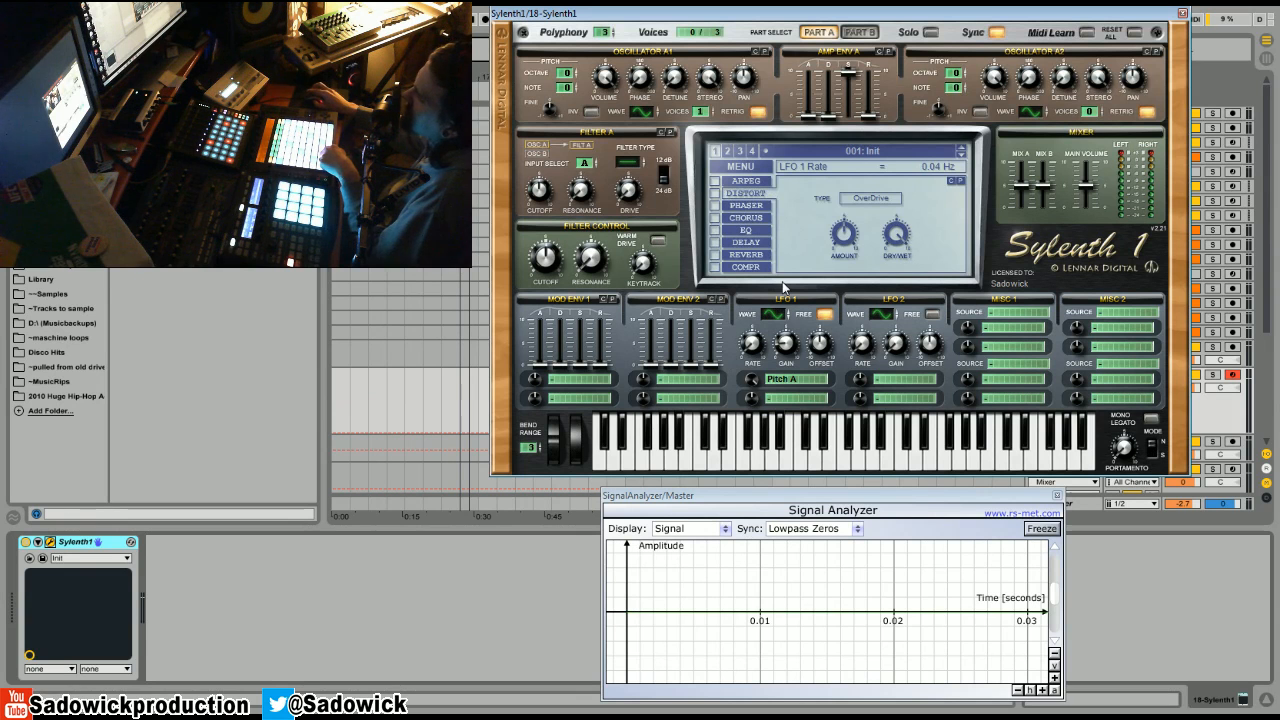
# Step: Increase the LFO 1 rate gradually from sub-audio speeds into the audio range, up to 192.00 Hz
pyautogui.moveTo(753, 356); pyautogui.dragTo(755, 343)
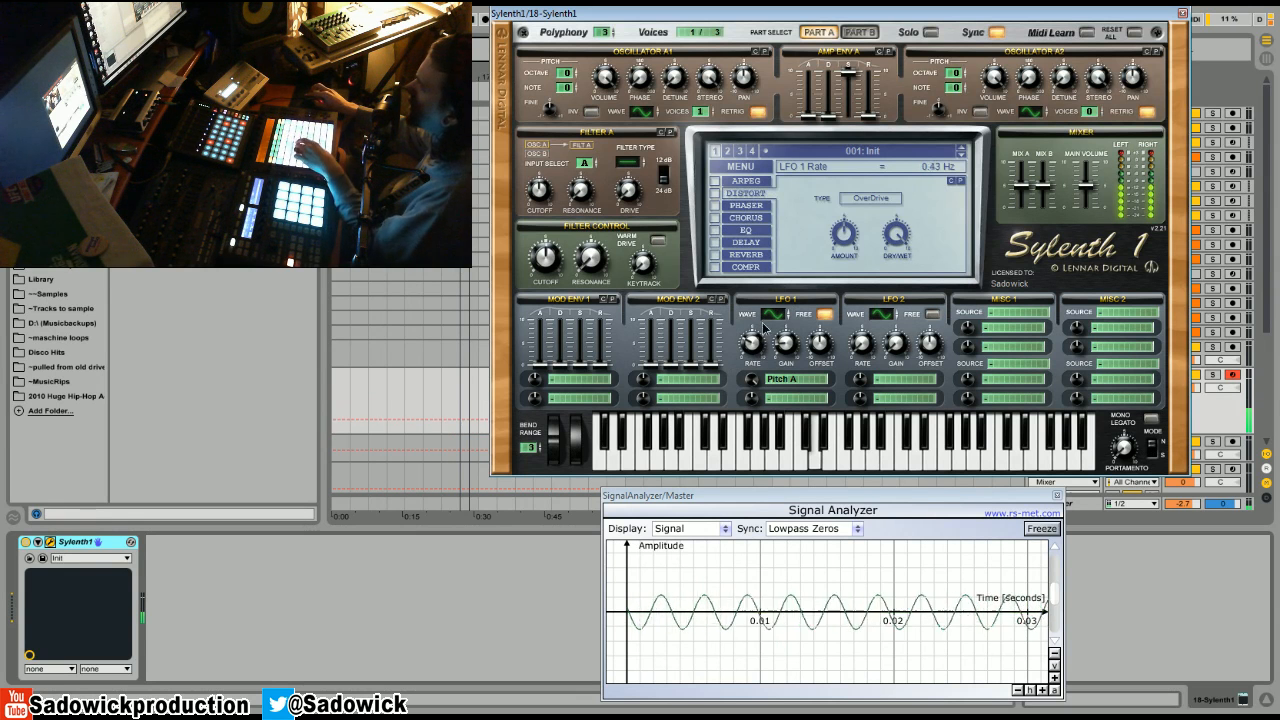
pyautogui.moveTo(762, 356); pyautogui.dragTo(769, 286)
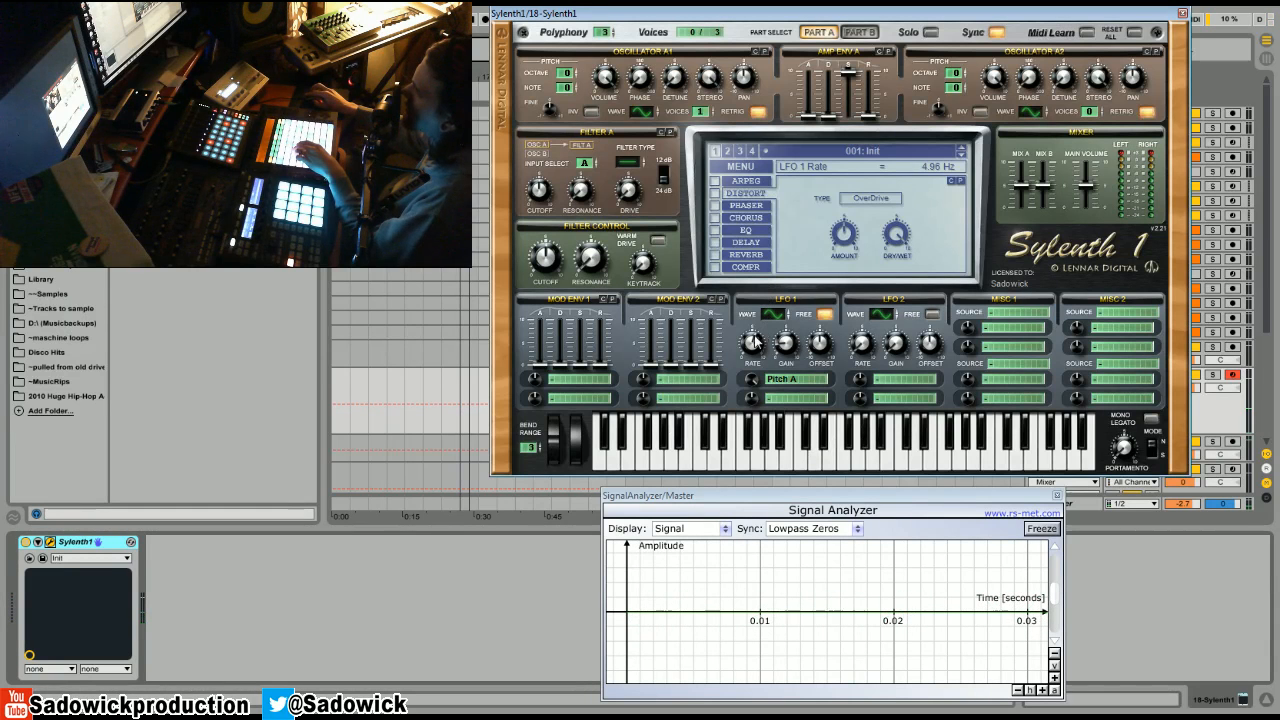
pyautogui.moveTo(755, 343); pyautogui.dragTo(761, 339)
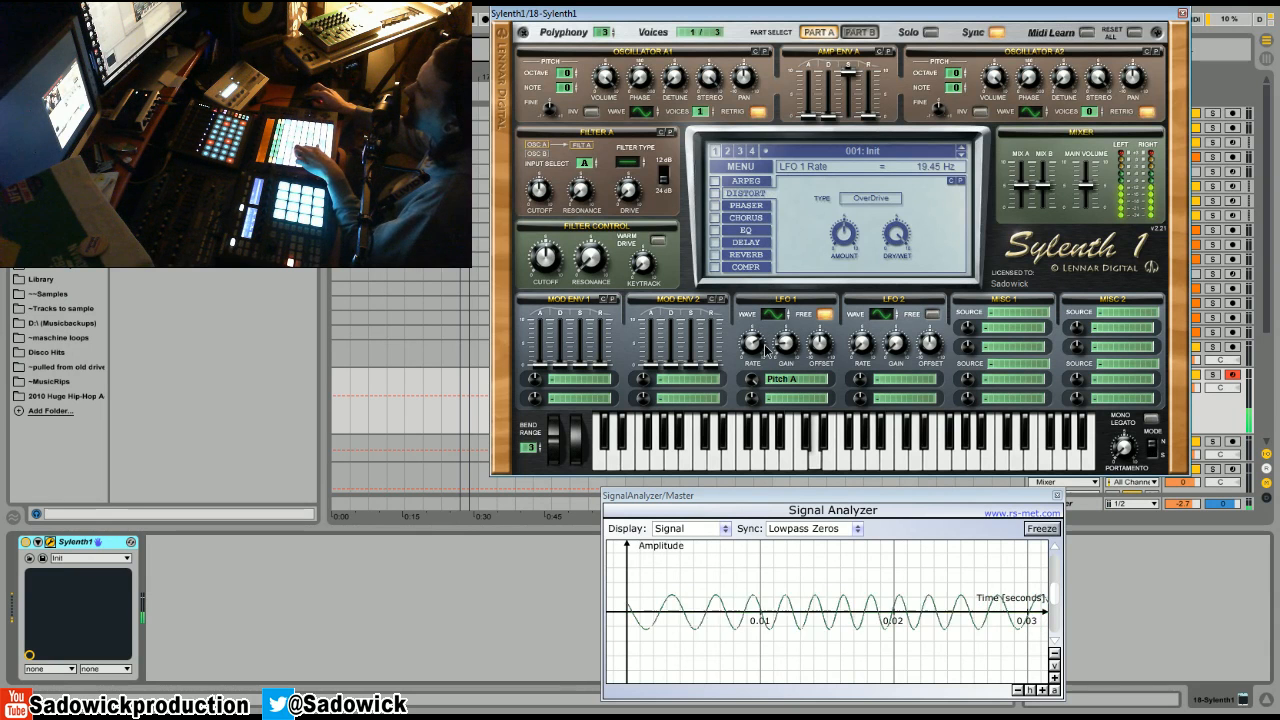
pyautogui.moveTo(764, 345); pyautogui.dragTo(763, 339)
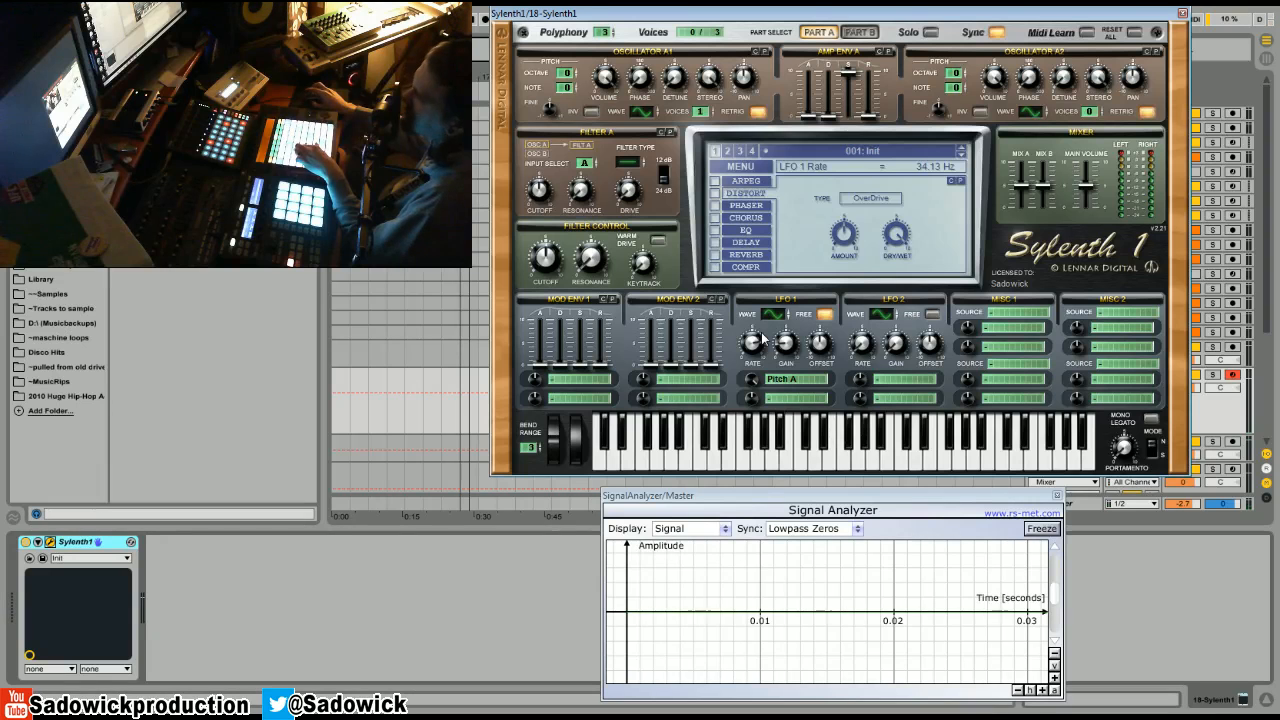
pyautogui.moveTo(762, 338); pyautogui.dragTo(771, 318)
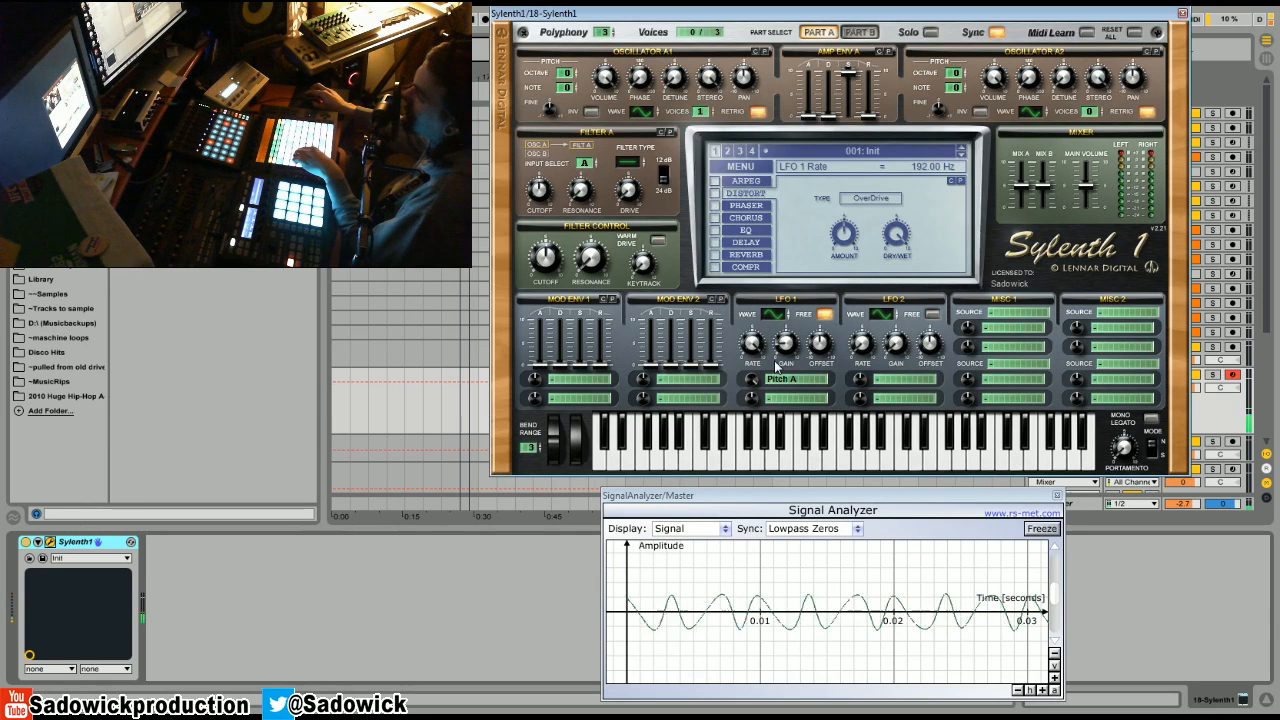
# Step: Raise the LFO 1 gain to 10.00 and freeze the resulting waveform in the Signal Analyzer
pyautogui.moveTo(778, 345); pyautogui.dragTo(794, 262)
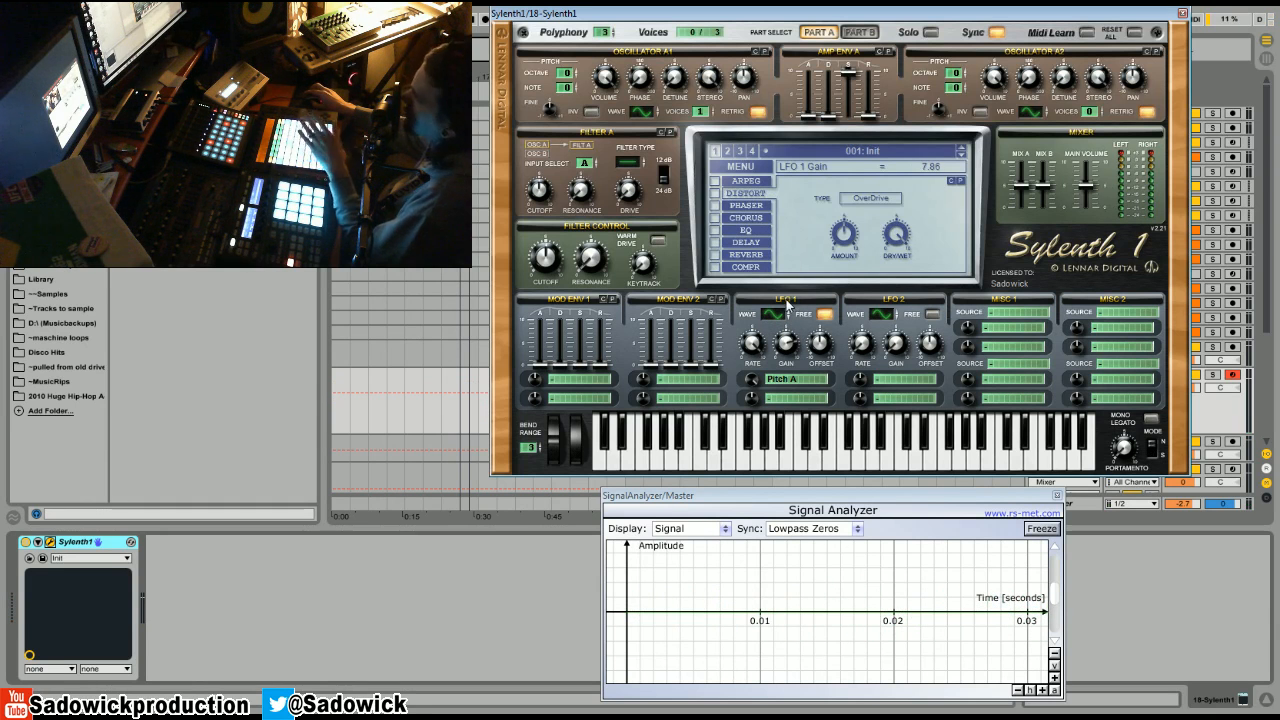
pyautogui.moveTo(782, 341); pyautogui.dragTo(790, 306)
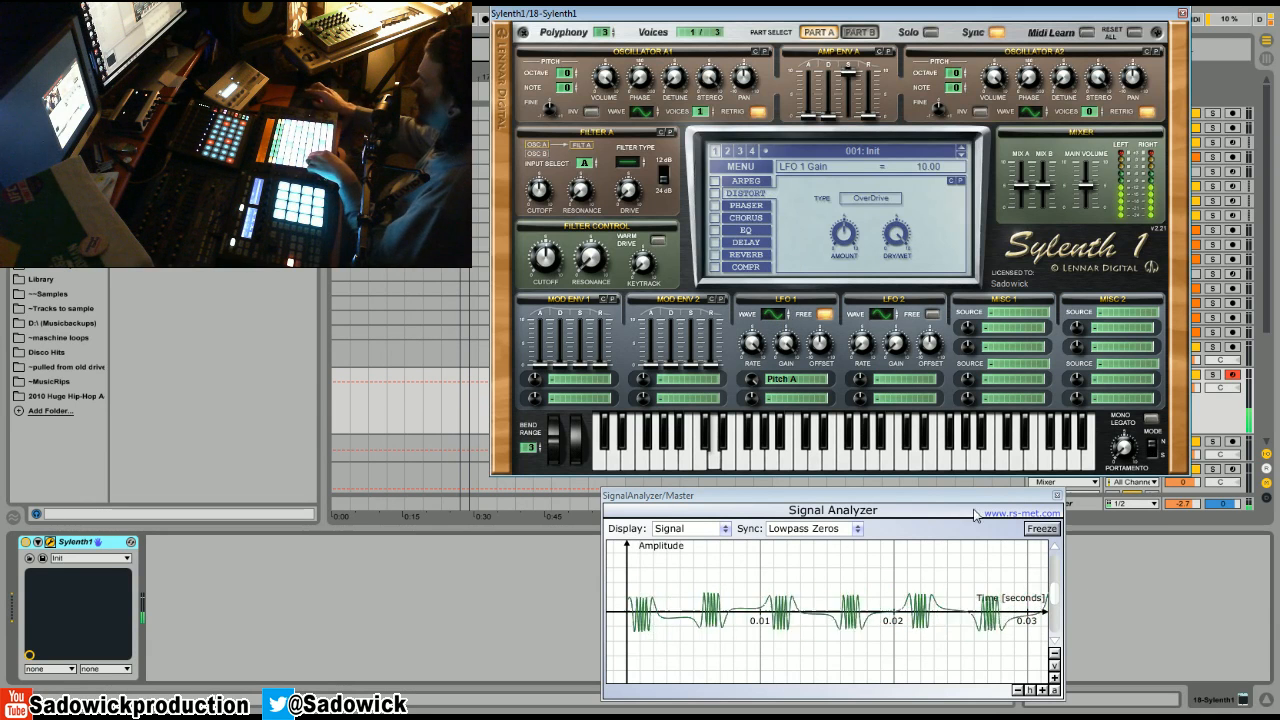
pyautogui.click(1045, 528)
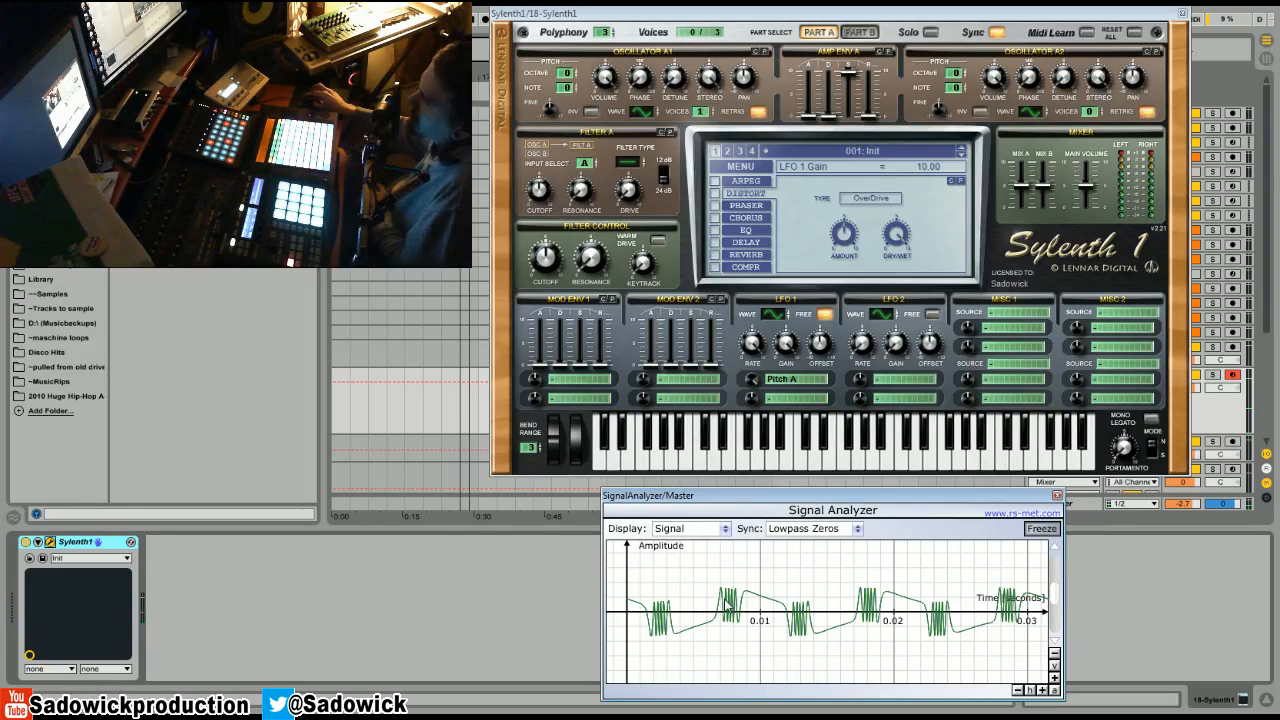
pyautogui.moveTo(782, 505); pyautogui.dragTo(793, 492)
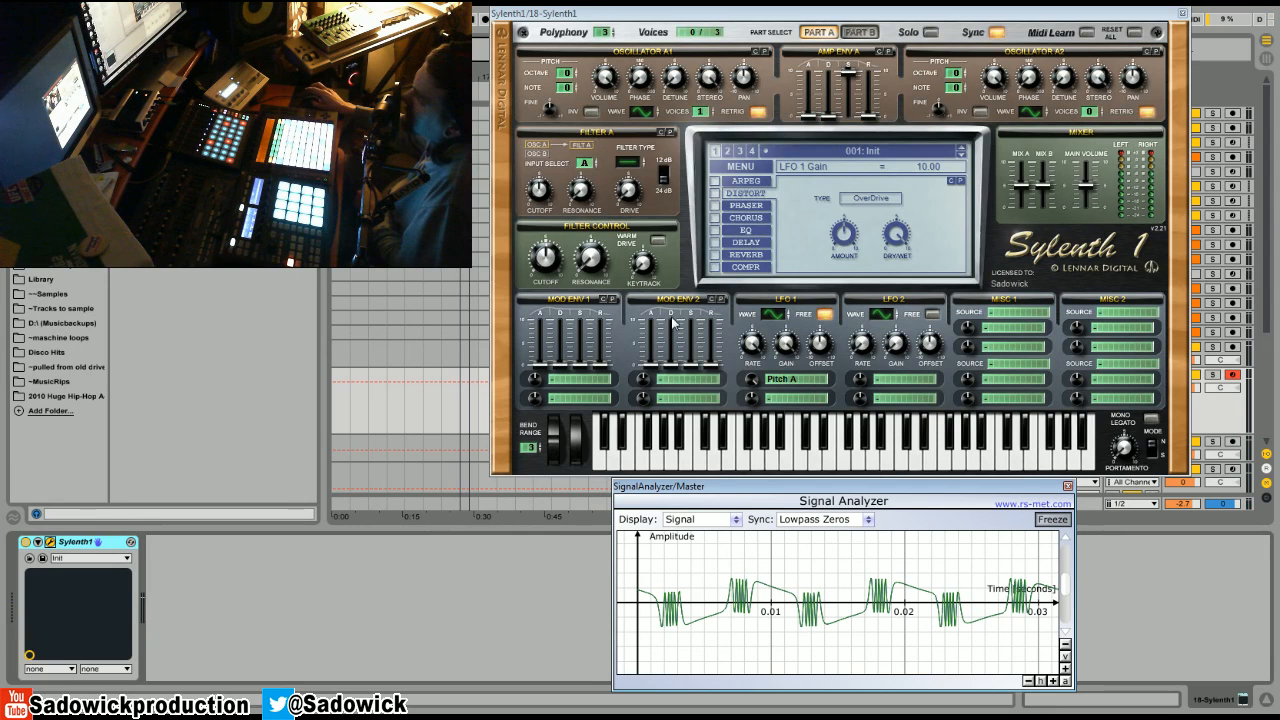
# Step: Compare LFO 1 gain amounts down to 0.00, ending with a gain of about 5.05 and a rate of 192.00 Hz
pyautogui.click(757, 350)
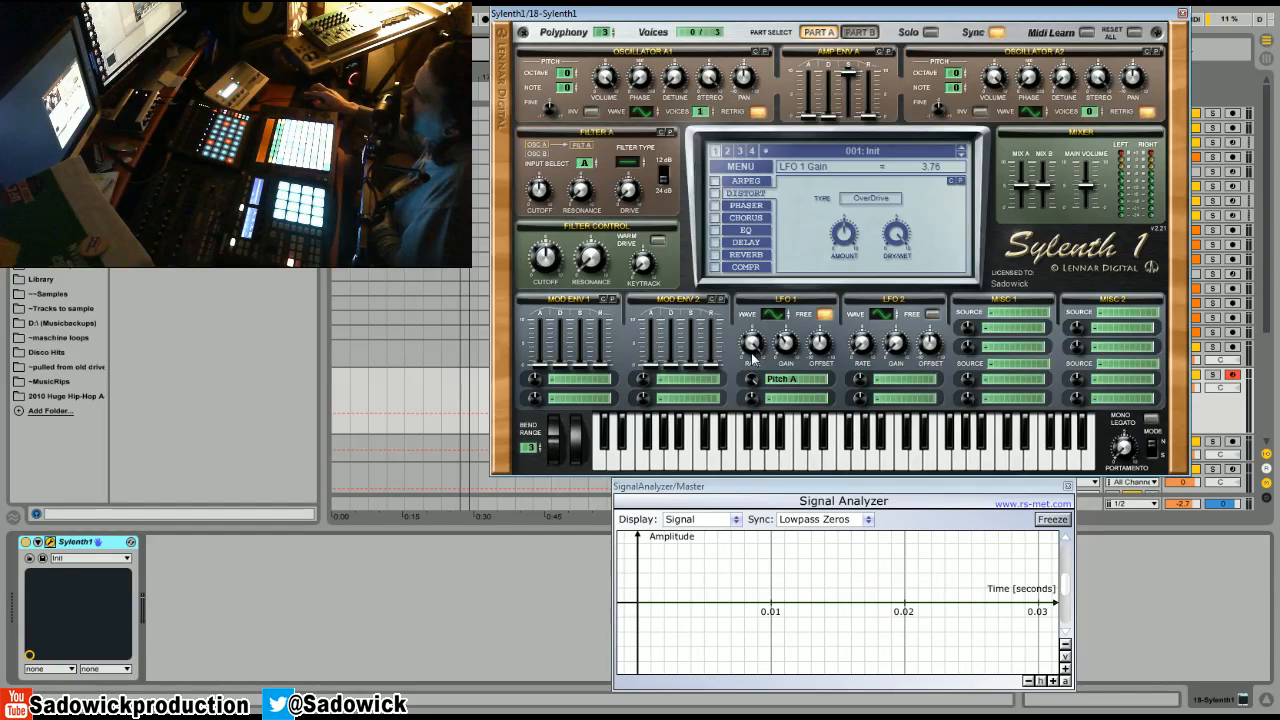
pyautogui.moveTo(754, 346); pyautogui.dragTo(763, 360)
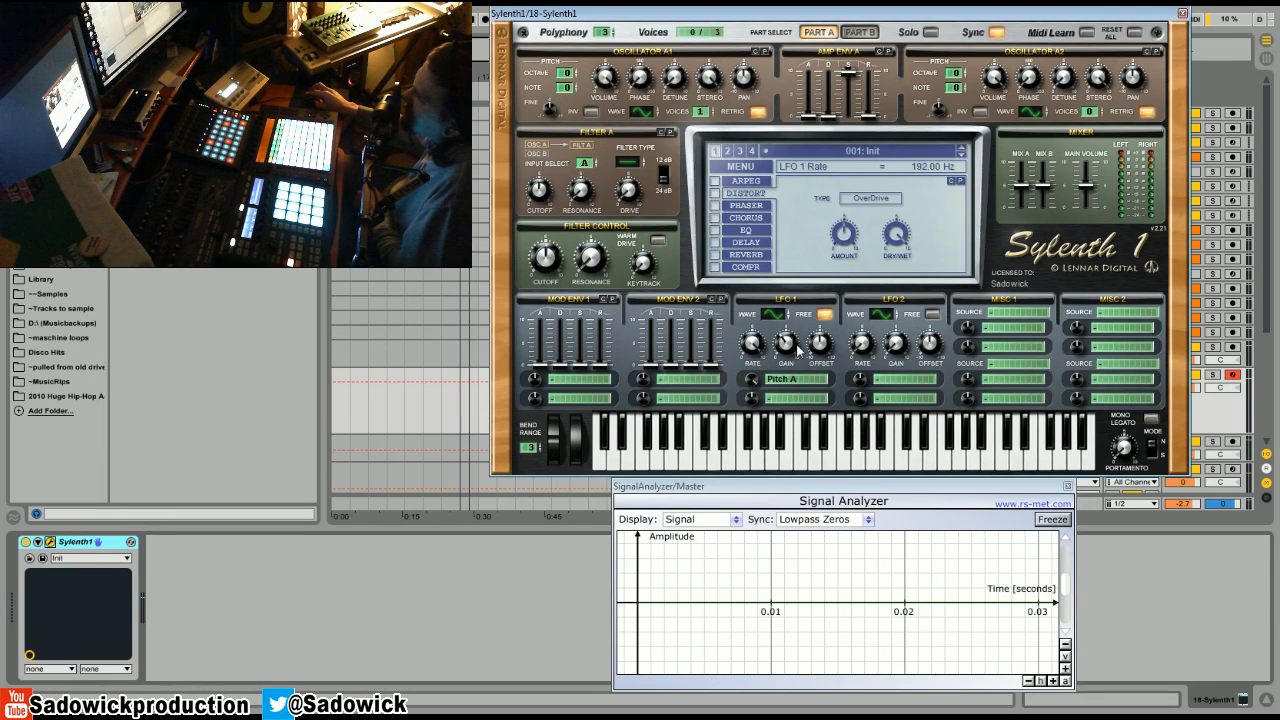
pyautogui.moveTo(789, 346); pyautogui.dragTo(789, 362)
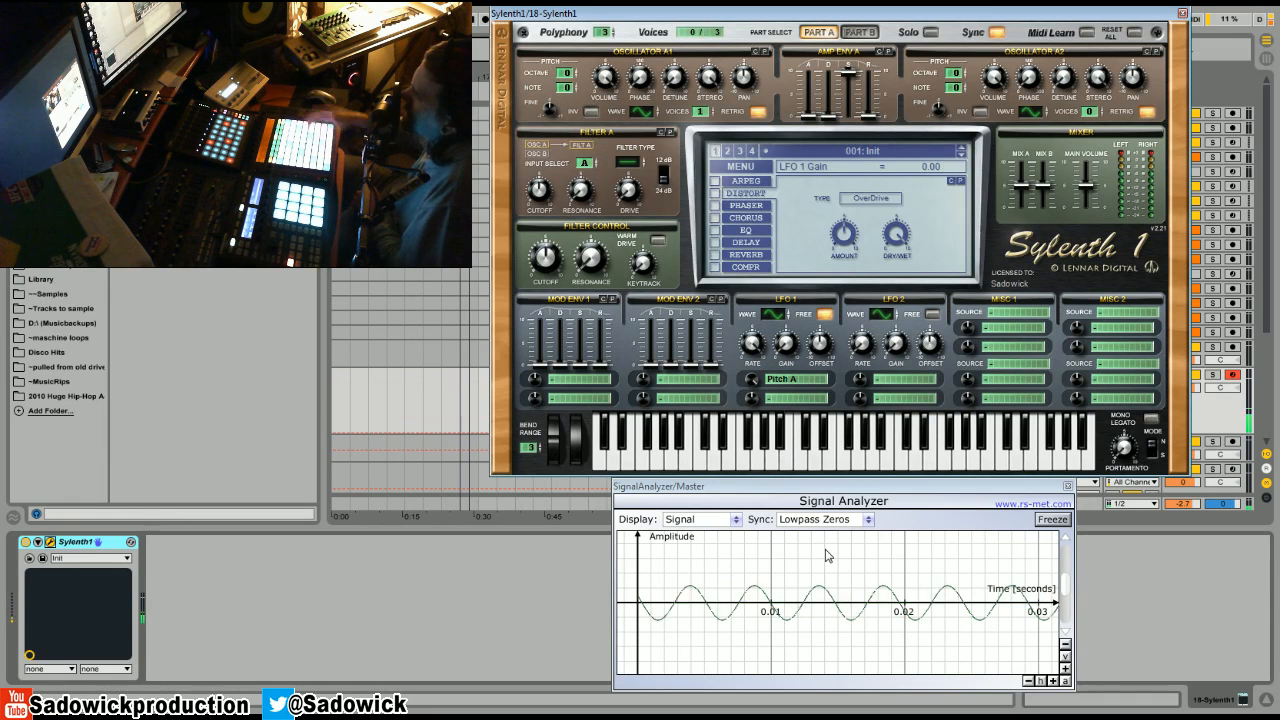
pyautogui.moveTo(786, 358); pyautogui.dragTo(806, 304)
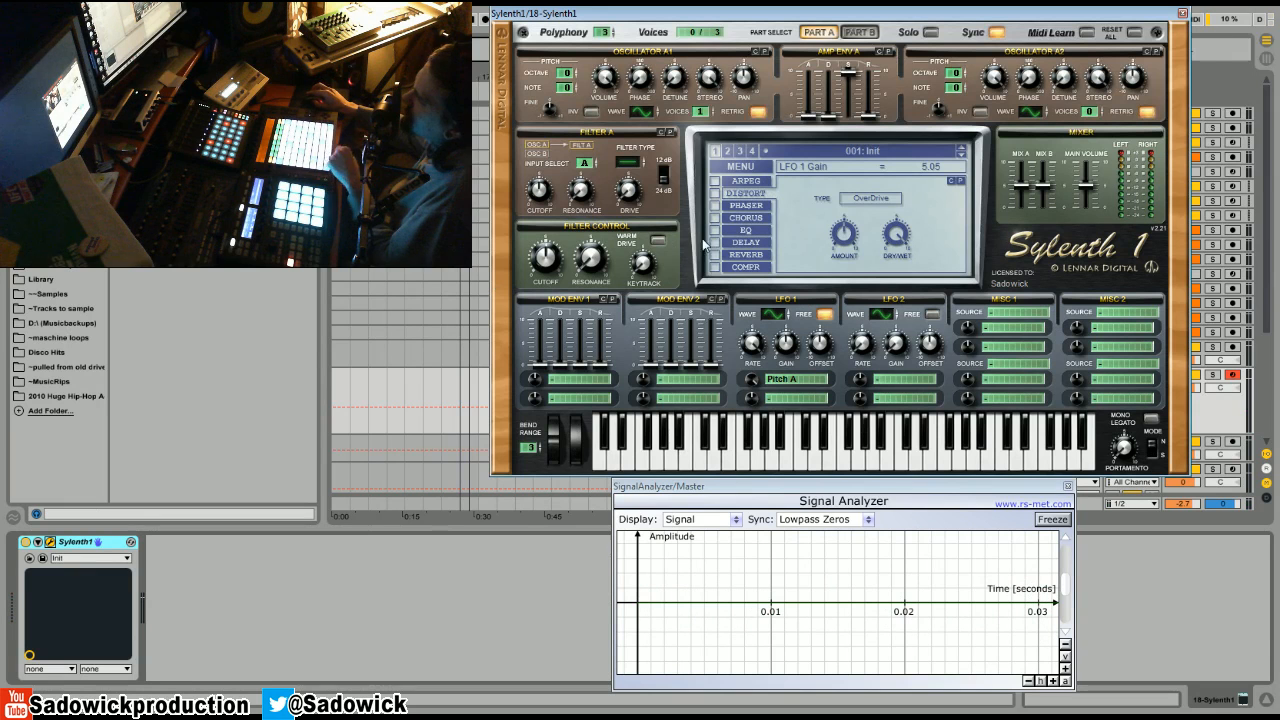
pyautogui.click(753, 350)
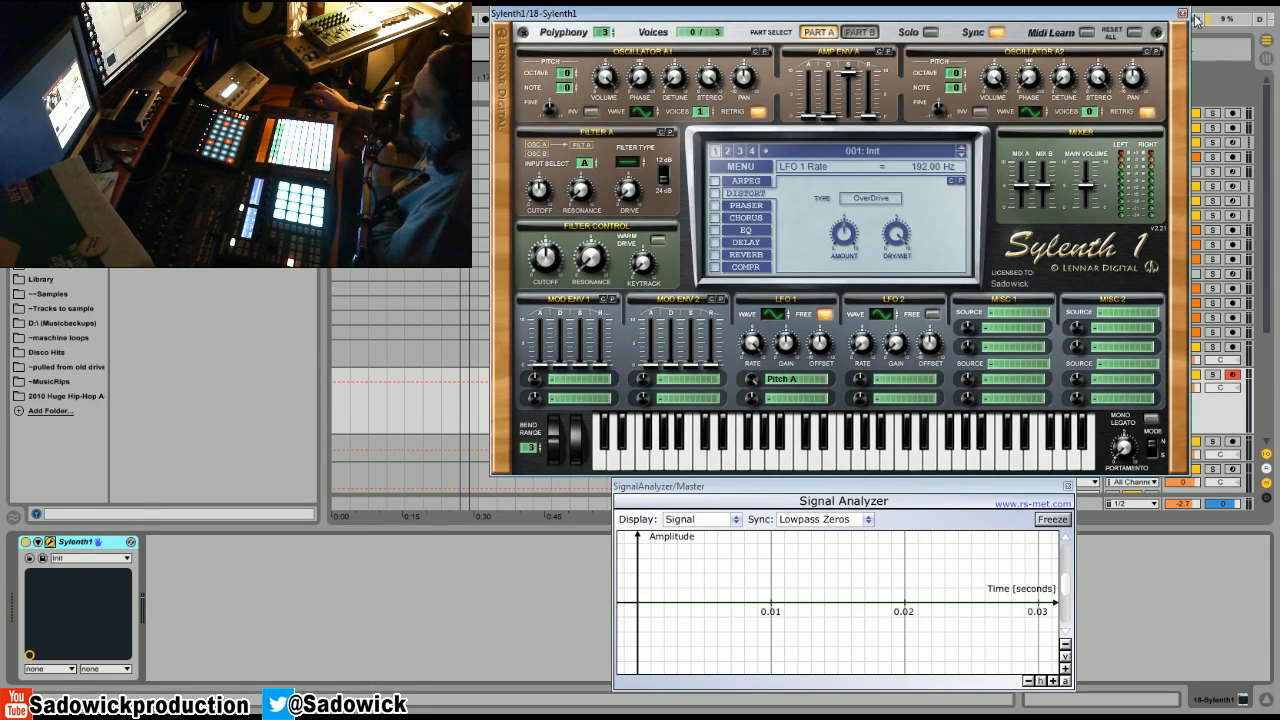
# Step: Close the Sylenth1 window and set Operator on track 20 to the algorithm with all four oscillators stacked in series
pyautogui.click(1183, 13)
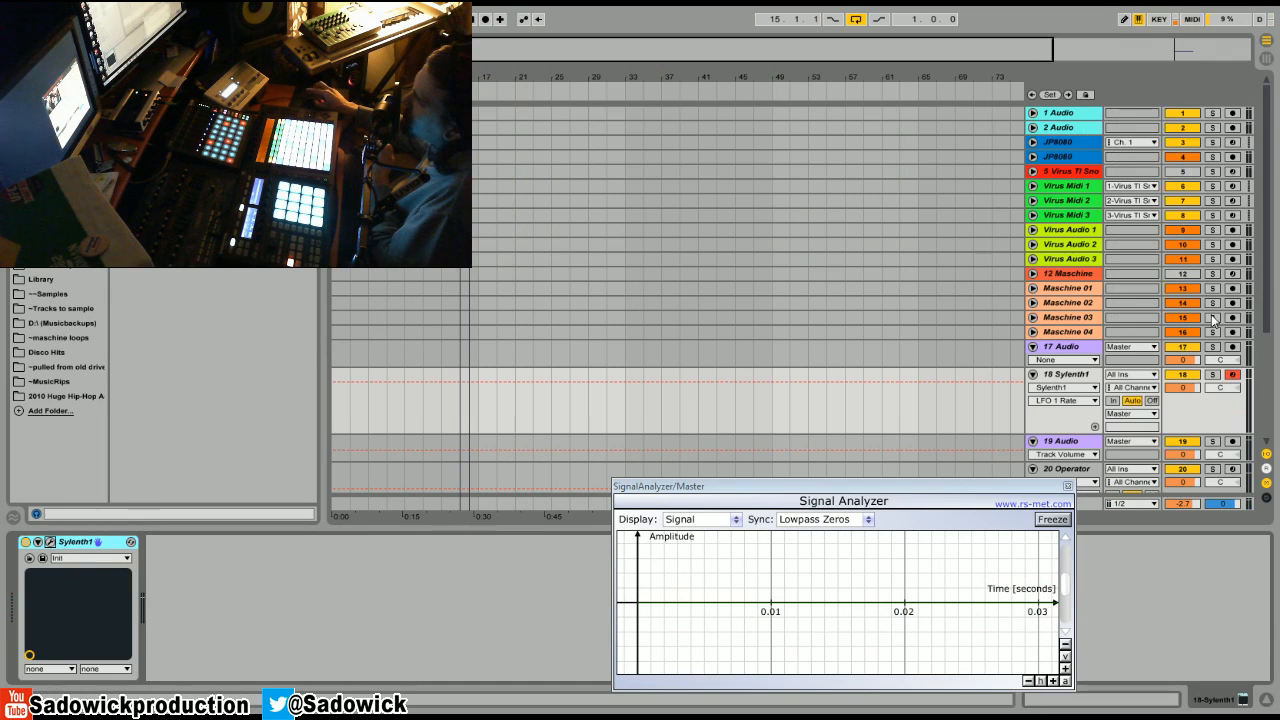
pyautogui.click(1078, 469)
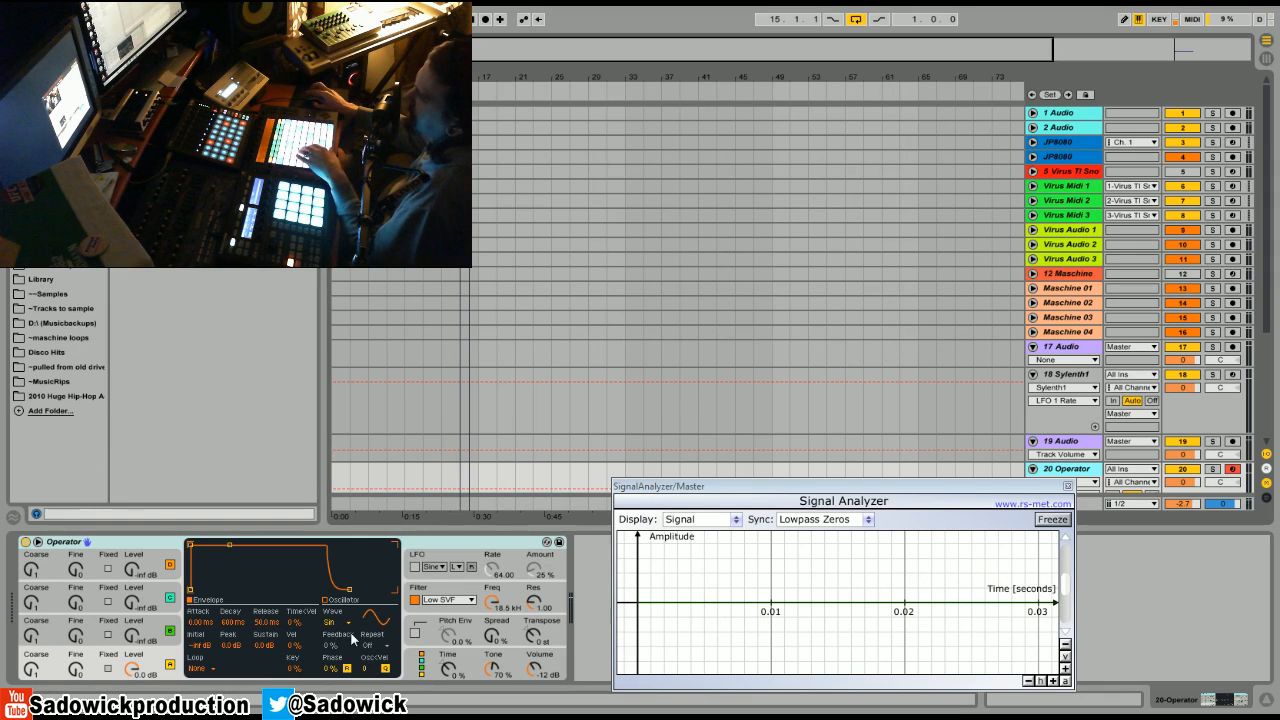
pyautogui.click(427, 665)
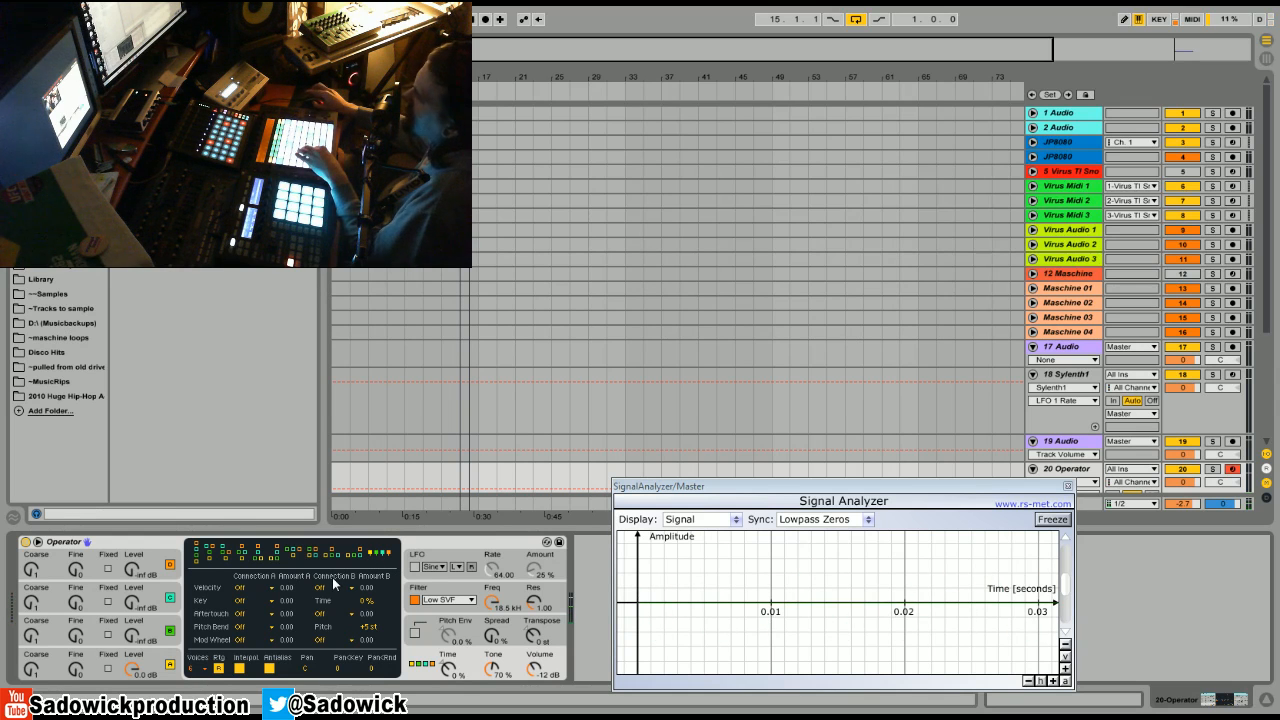
pyautogui.click(199, 558)
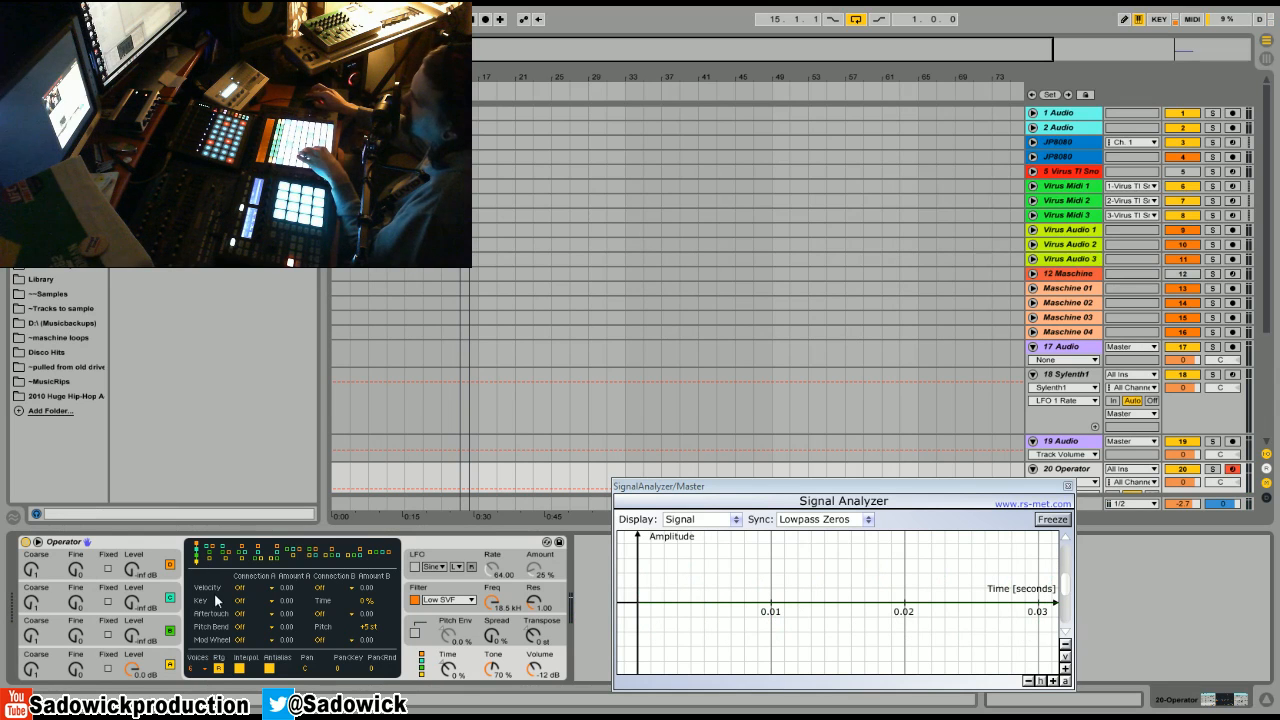
# Step: Switch Operator's oscillator B to fixed frequency, with its level at -20 dB and its frequency at about 28.2 Hz
pyautogui.click(170, 668)
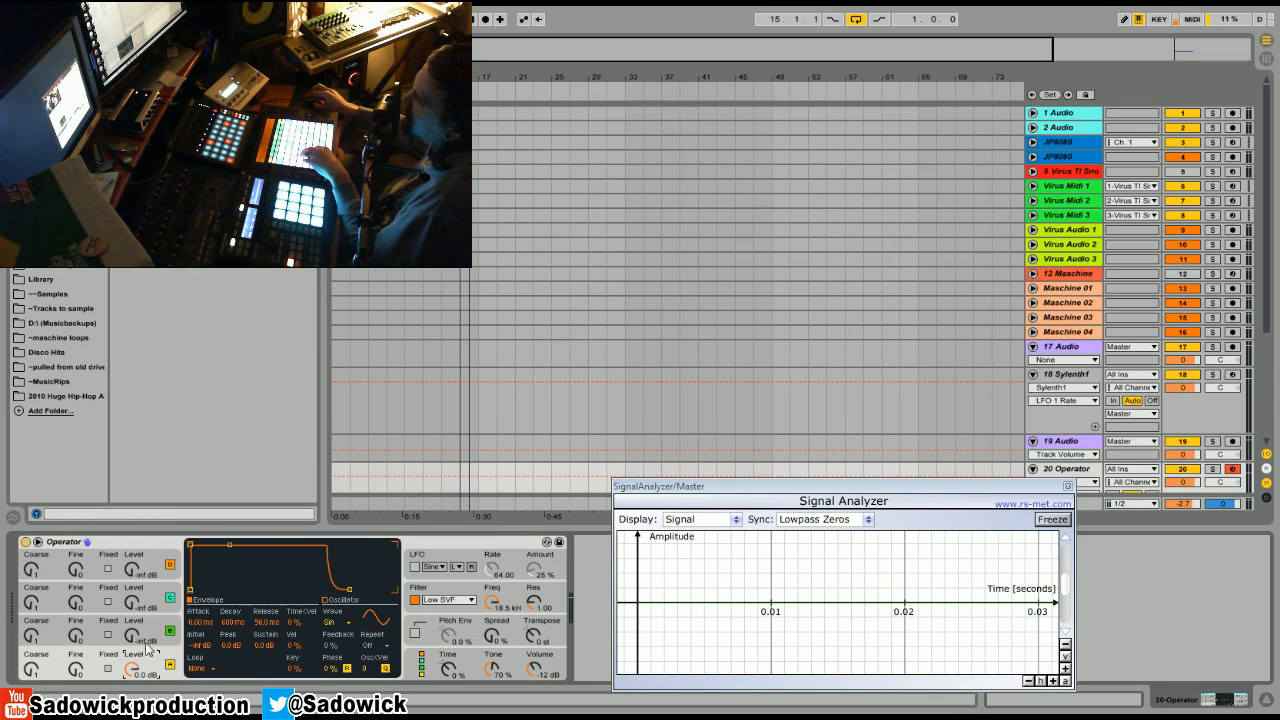
pyautogui.click(153, 633)
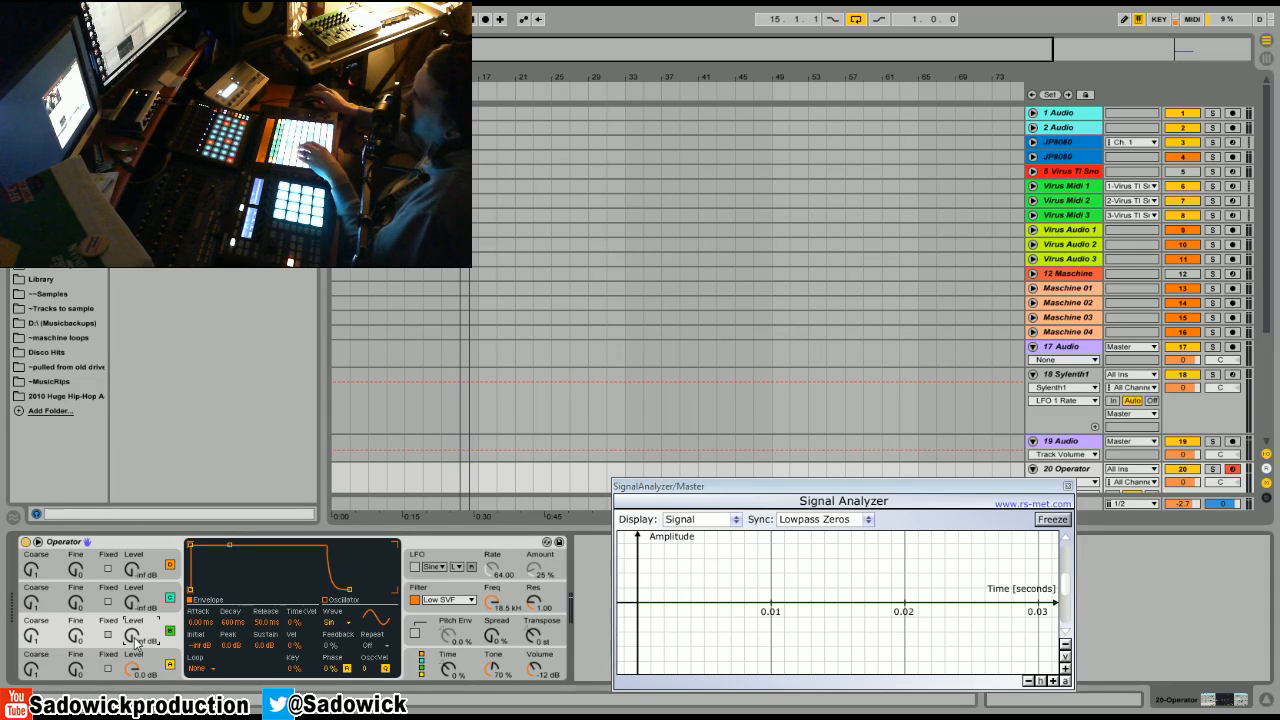
pyautogui.click(108, 636)
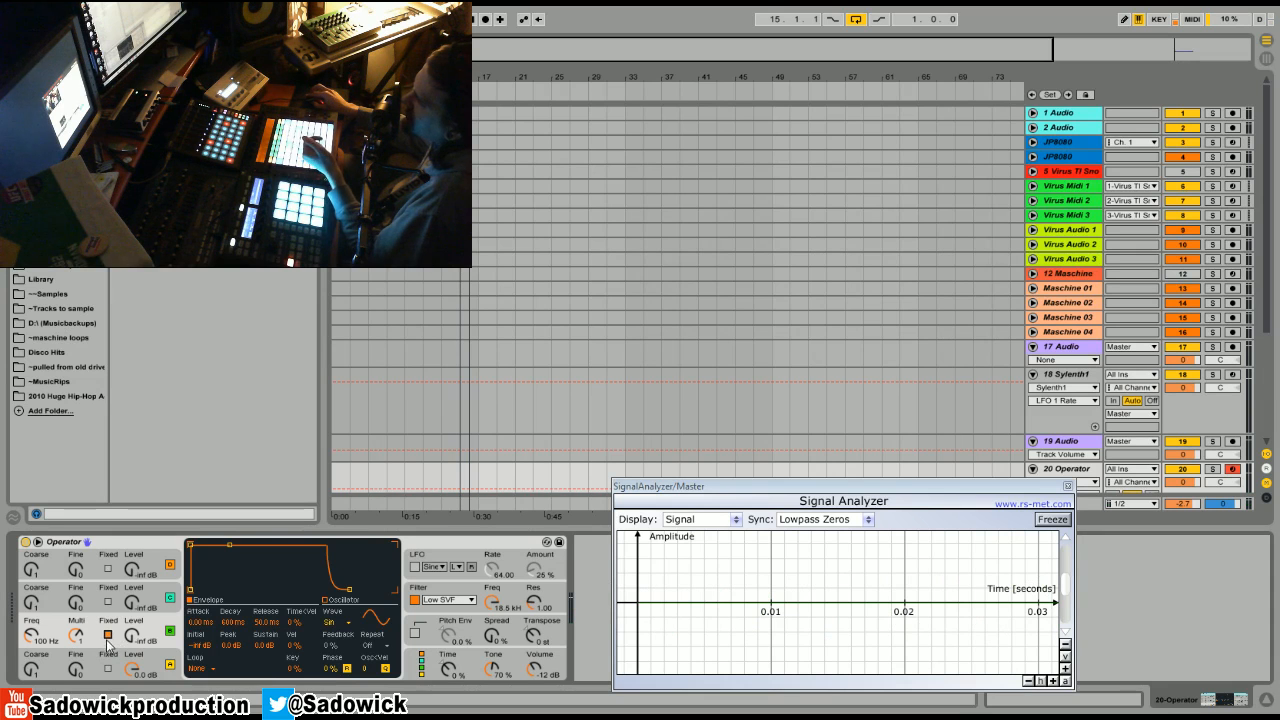
pyautogui.moveTo(131, 638); pyautogui.dragTo(126, 620)
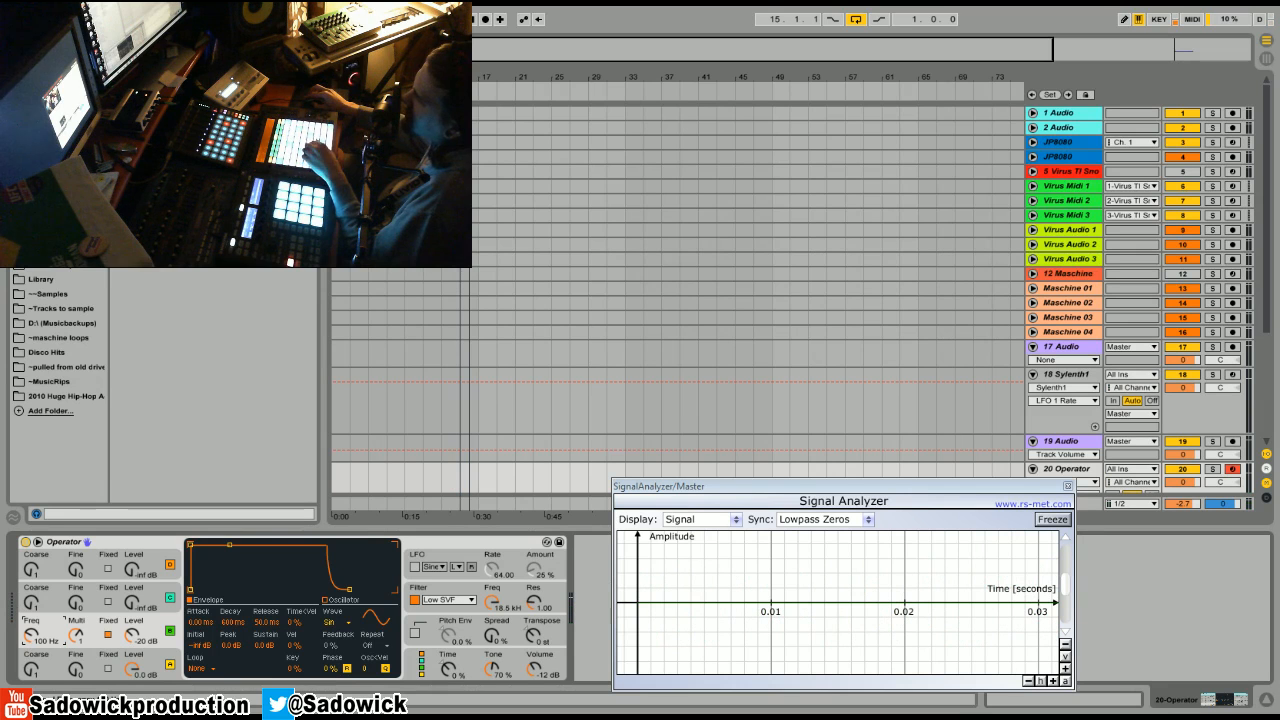
pyautogui.moveTo(31, 636); pyautogui.dragTo(31, 677)
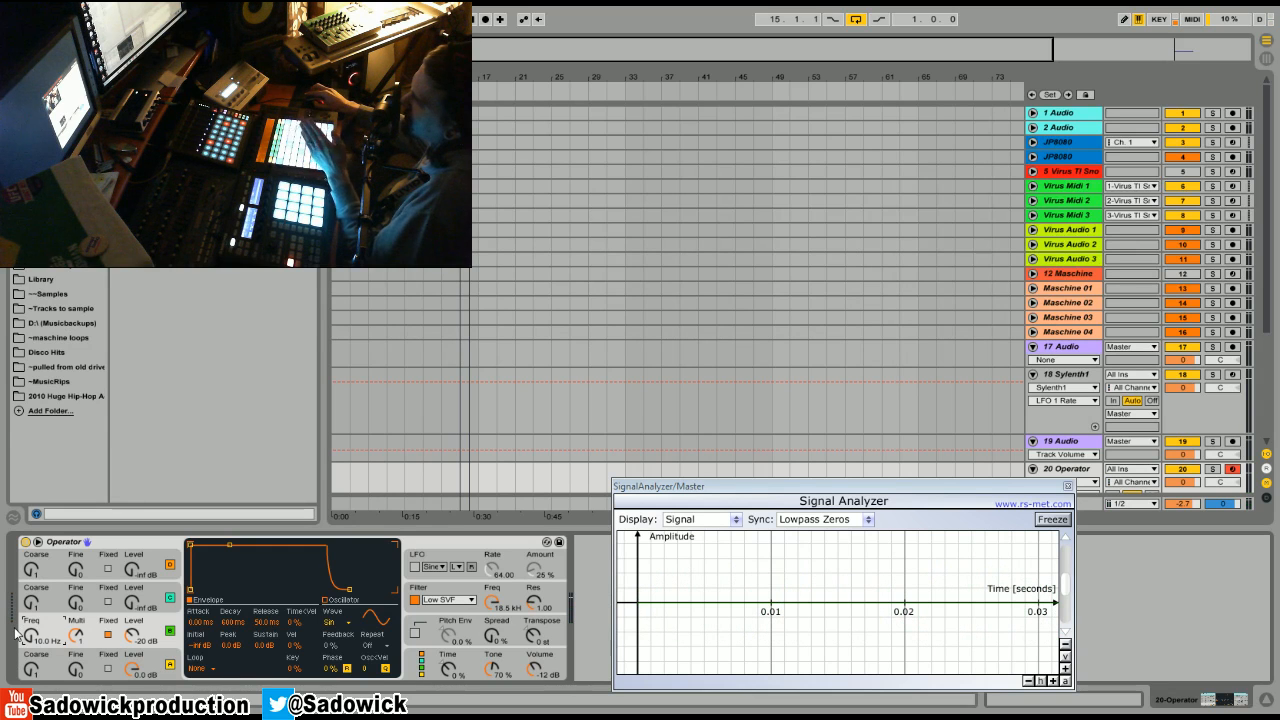
pyautogui.moveTo(31, 636); pyautogui.dragTo(31, 628)
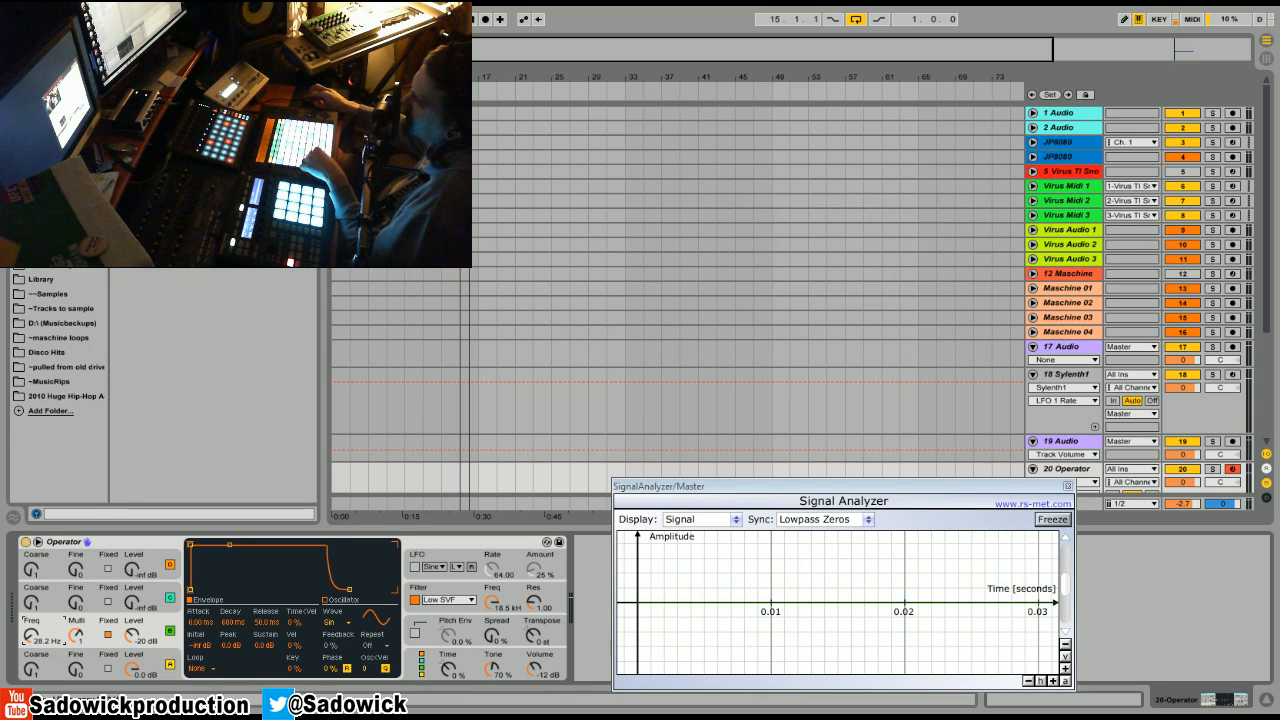
# Step: Raise oscillator B's fixed frequency to about 504 Hz, then return it to ratio tuning with its level at -21 dB
pyautogui.moveTo(31, 628); pyautogui.dragTo(31, 578)
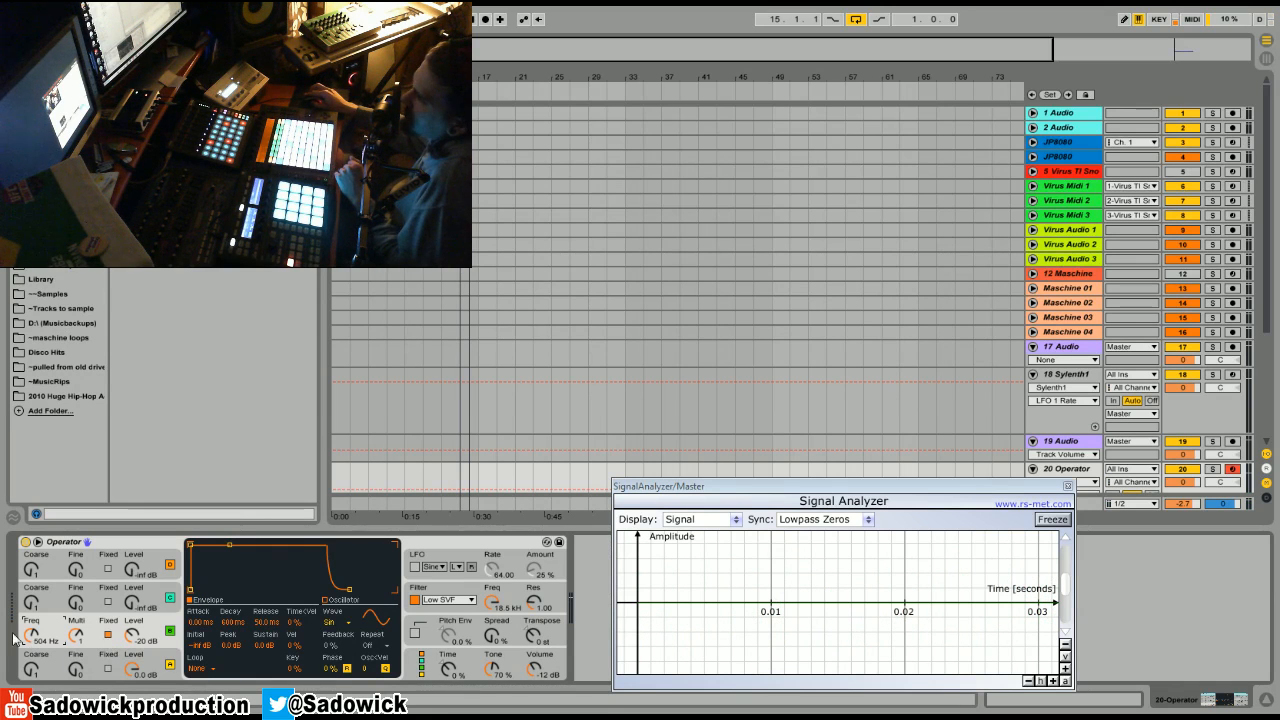
pyautogui.click(108, 637)
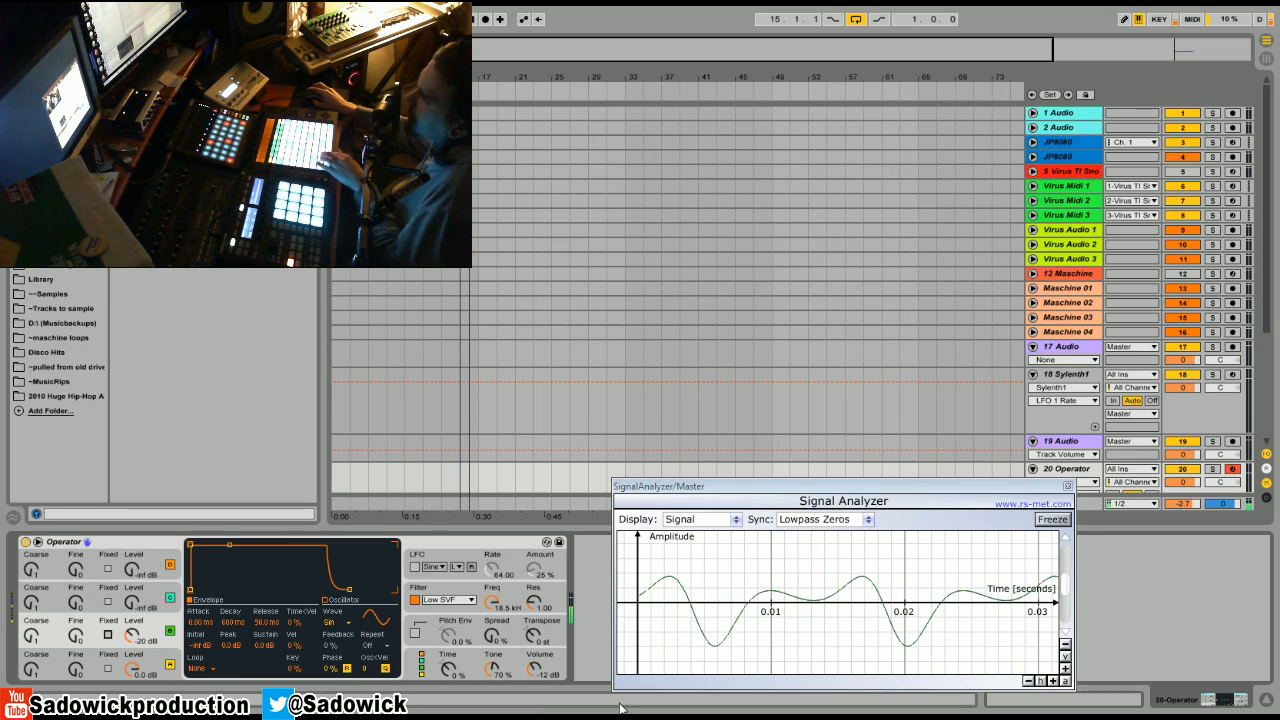
pyautogui.moveTo(132, 636)
pyautogui.mouseDown()
pyautogui.moveTo(132, 598)
pyautogui.moveTo(132, 630)
pyautogui.mouseUp()
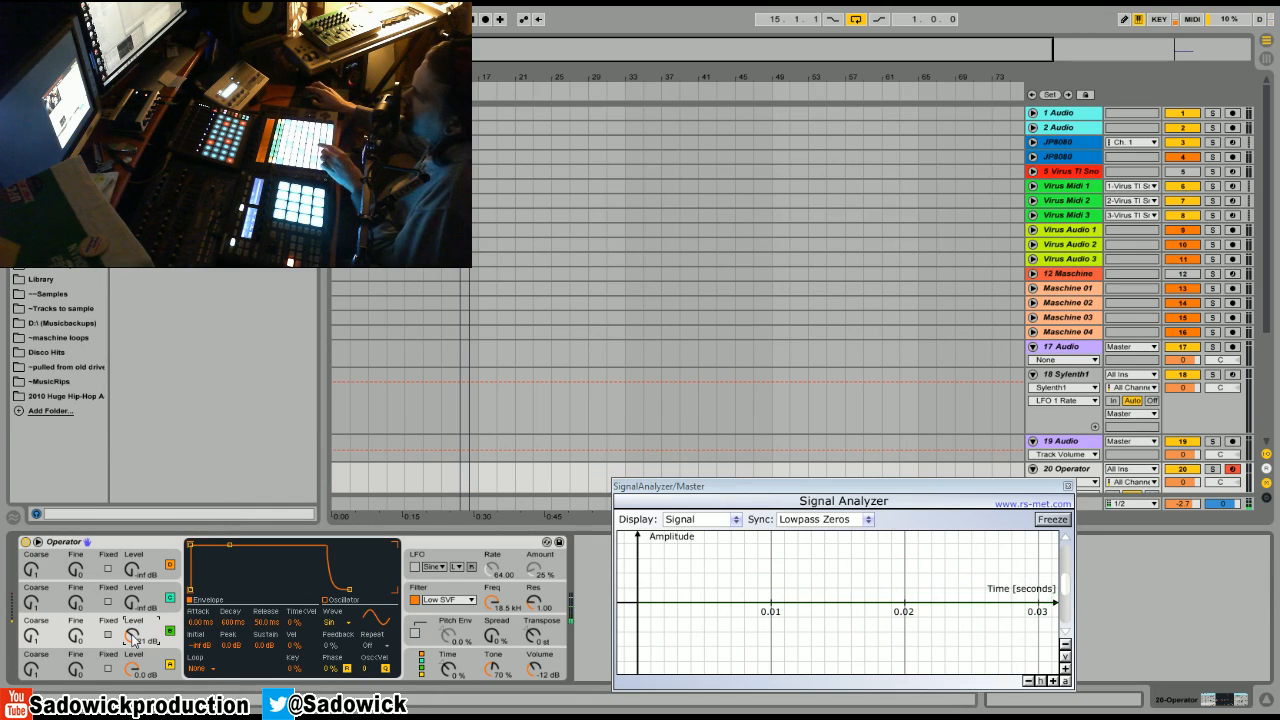
# Step: Set oscillator C's waveform to Saw 64
pyautogui.click(150, 596)
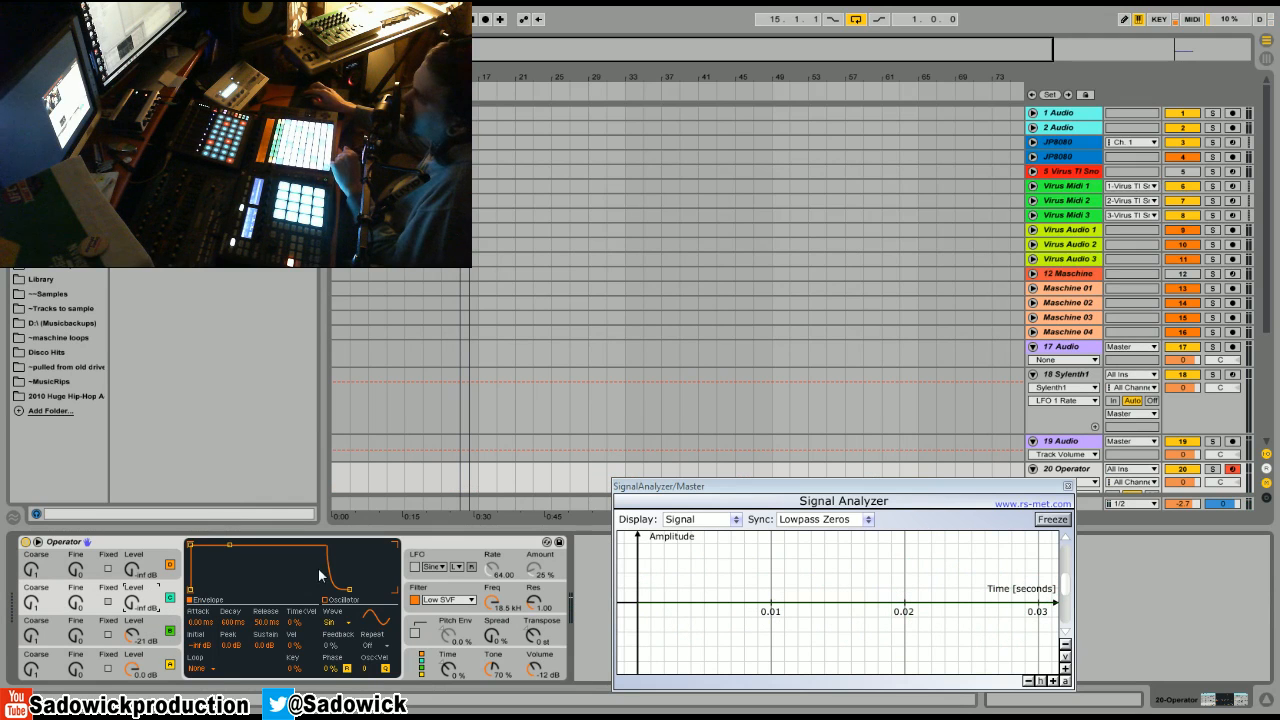
pyautogui.click(348, 624)
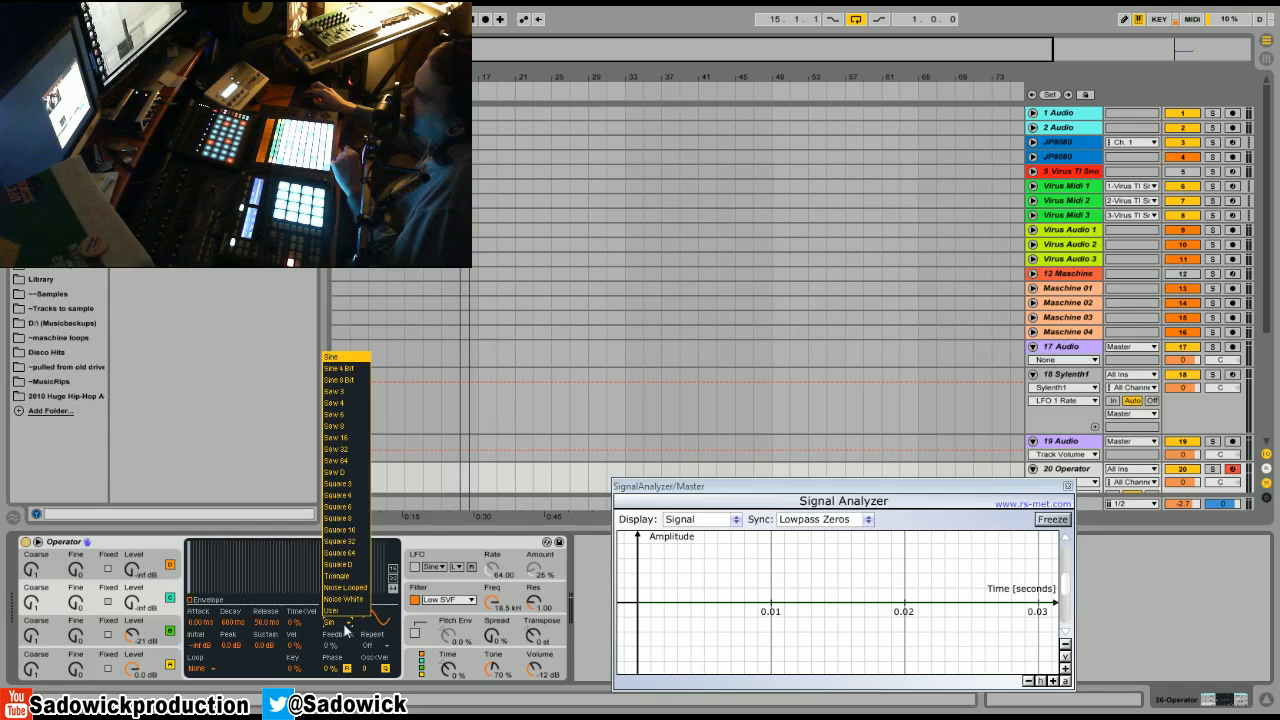
pyautogui.click(357, 462)
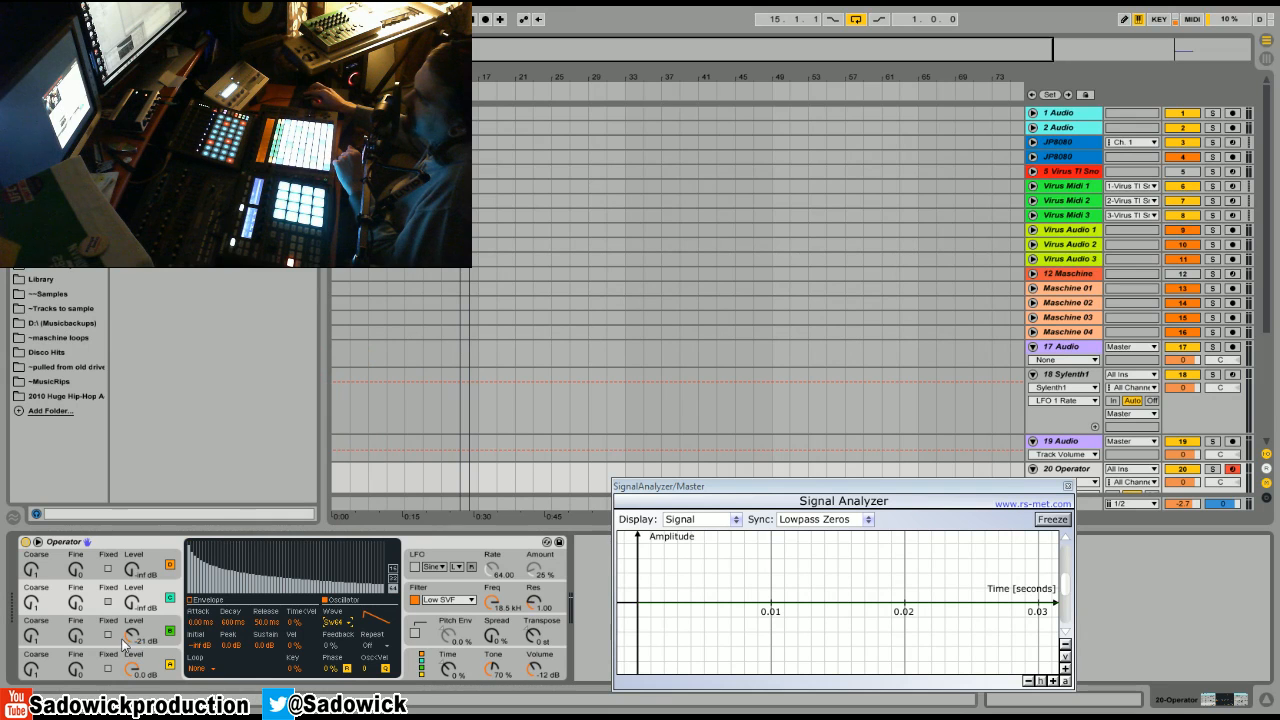
# Step: Isolate oscillator C at a level of -12 dB by turning off oscillators A and B and choosing the all-parallel algorithm
pyautogui.click(170, 631)
pyautogui.click(170, 664)
pyautogui.click(158, 594)
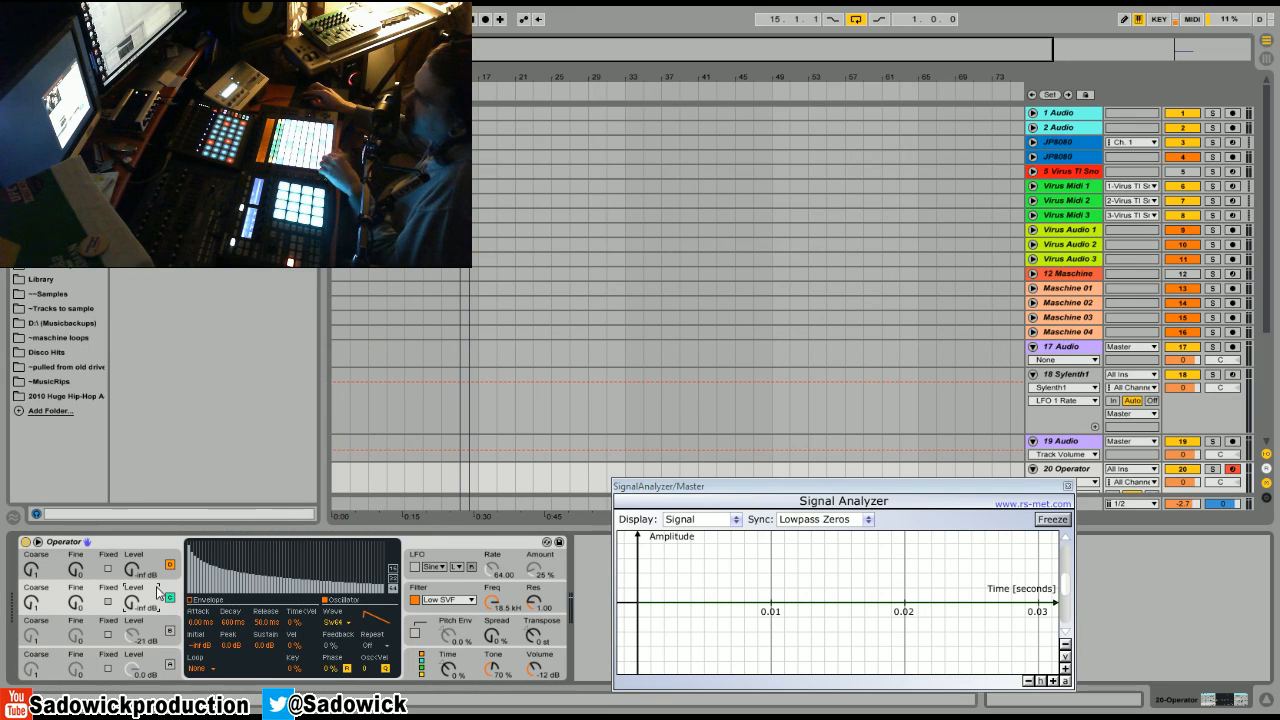
pyautogui.moveTo(138, 601); pyautogui.dragTo(138, 581)
pyautogui.click(413, 664)
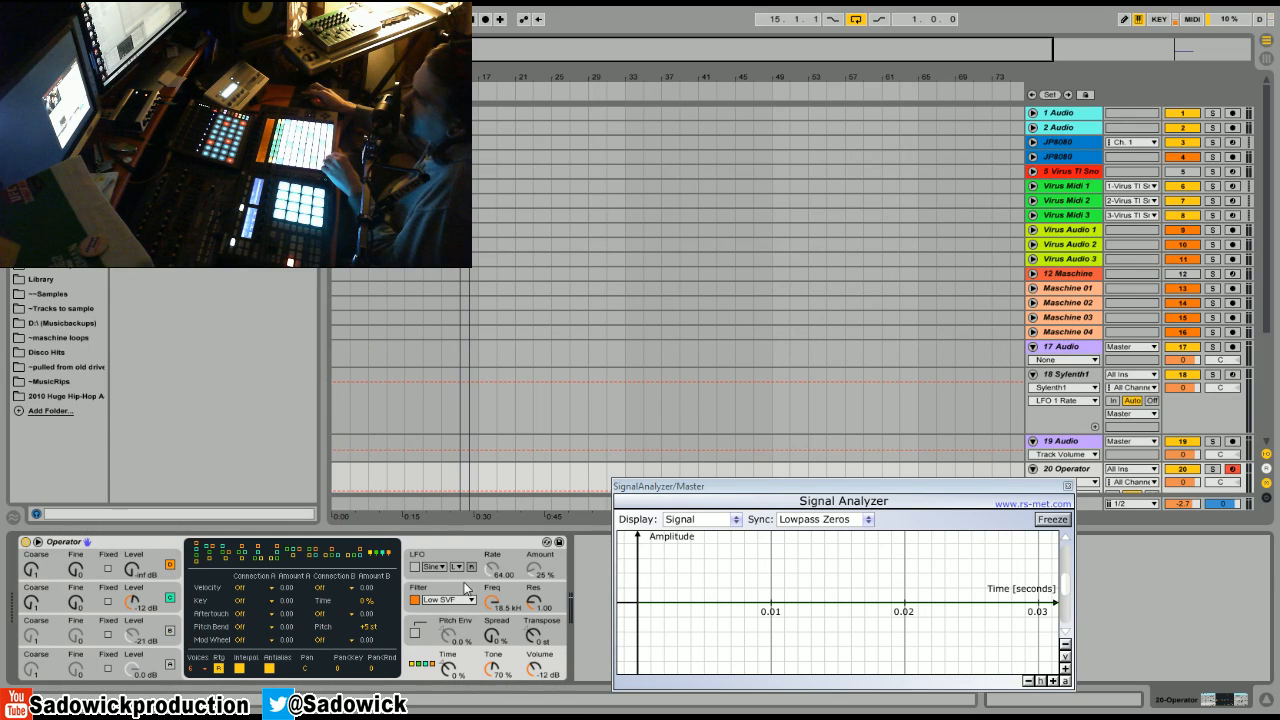
# Step: Set oscillator C's level to 0.0 dB and its coarse tuning to 12
pyautogui.click(162, 596)
pyautogui.moveTo(136, 602); pyautogui.dragTo(136, 576)
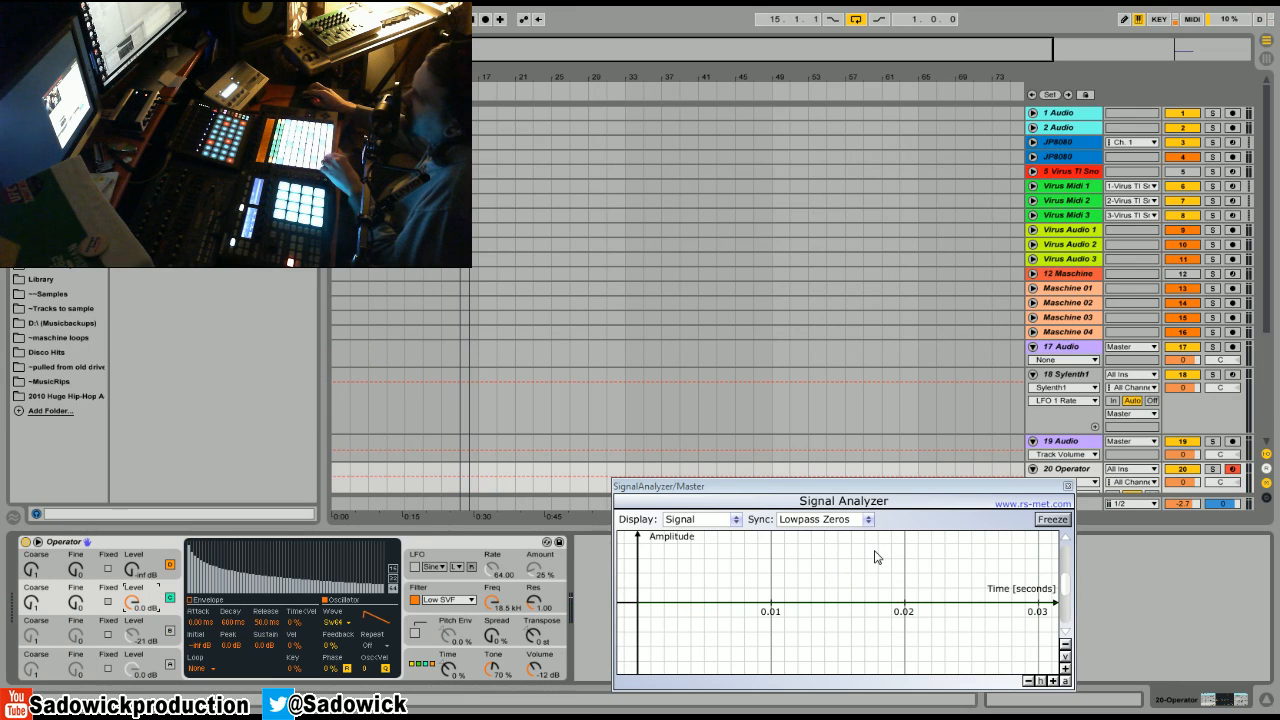
pyautogui.click(34, 604)
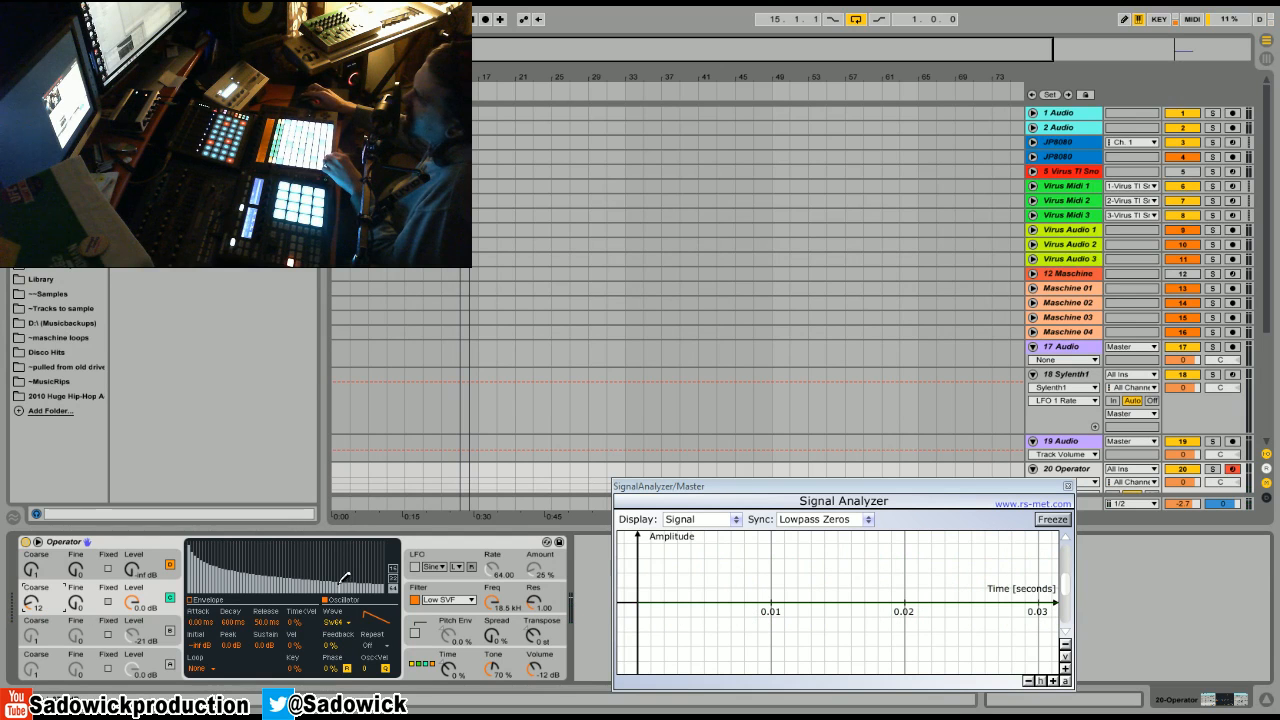
# Step: Turn oscillators B and A back on and restore the algorithm with all four oscillators stacked in series
pyautogui.click(170, 632)
pyautogui.click(171, 665)
pyautogui.click(171, 666)
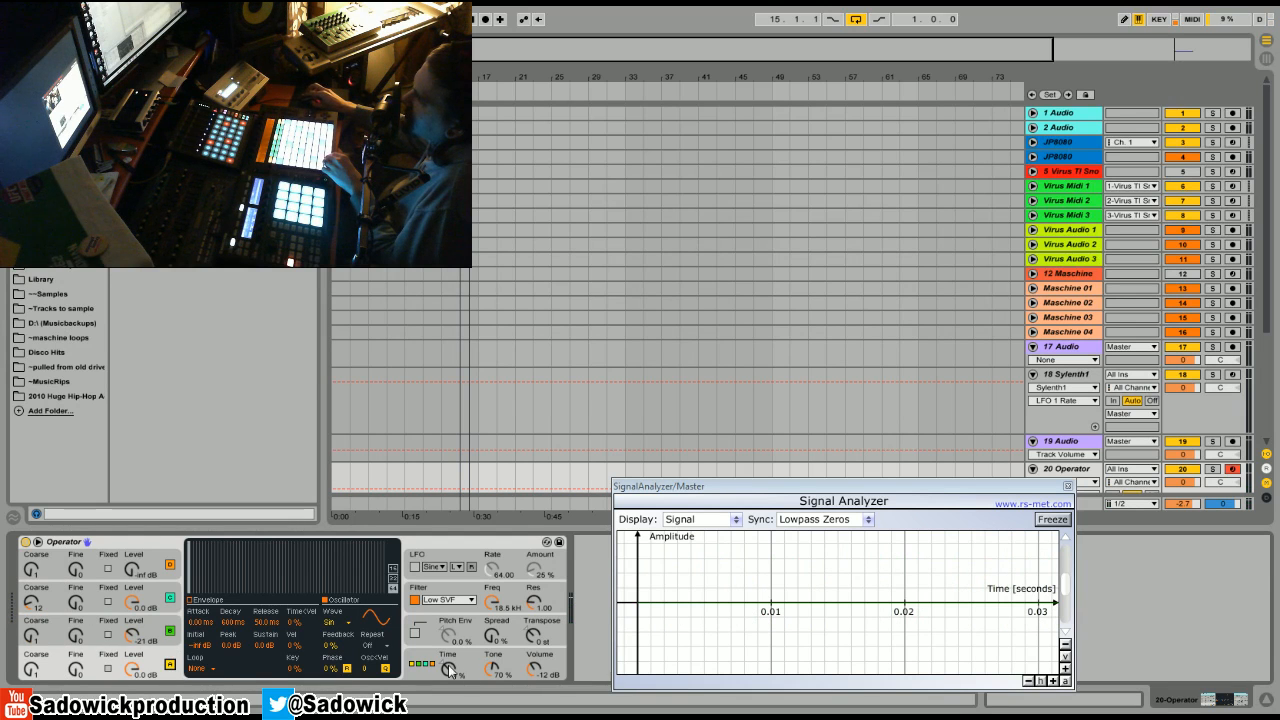
pyautogui.click(422, 664)
pyautogui.click(197, 556)
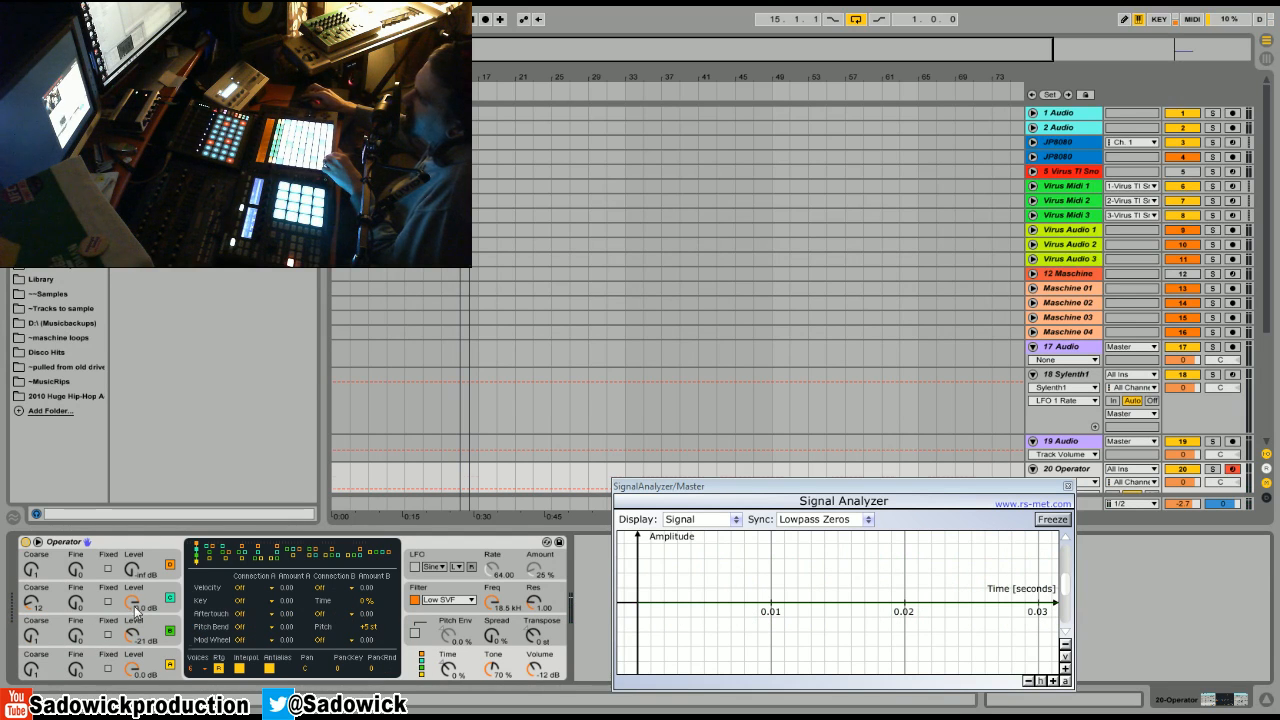
# Step: Lower oscillator C's level to about -31 dB and switch it to a fixed frequency of about 1.69 kHz
pyautogui.moveTo(133, 604); pyautogui.dragTo(134, 700)
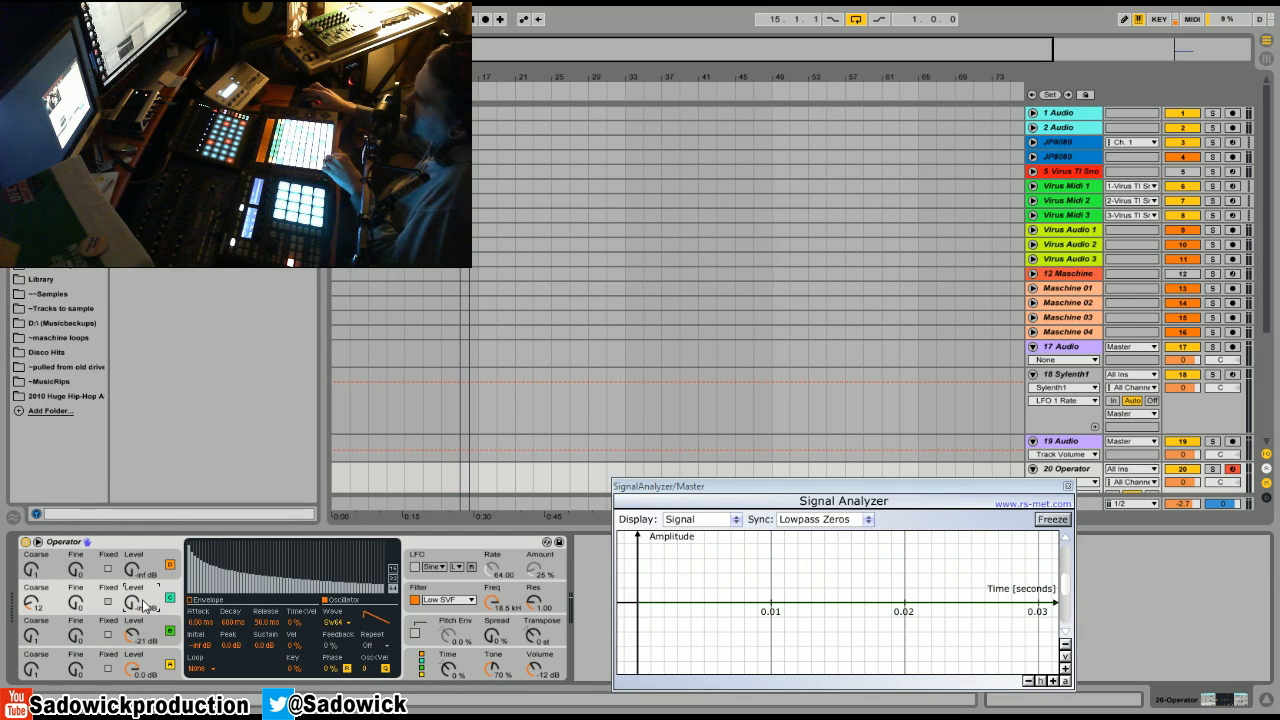
pyautogui.moveTo(137, 610); pyautogui.dragTo(137, 604)
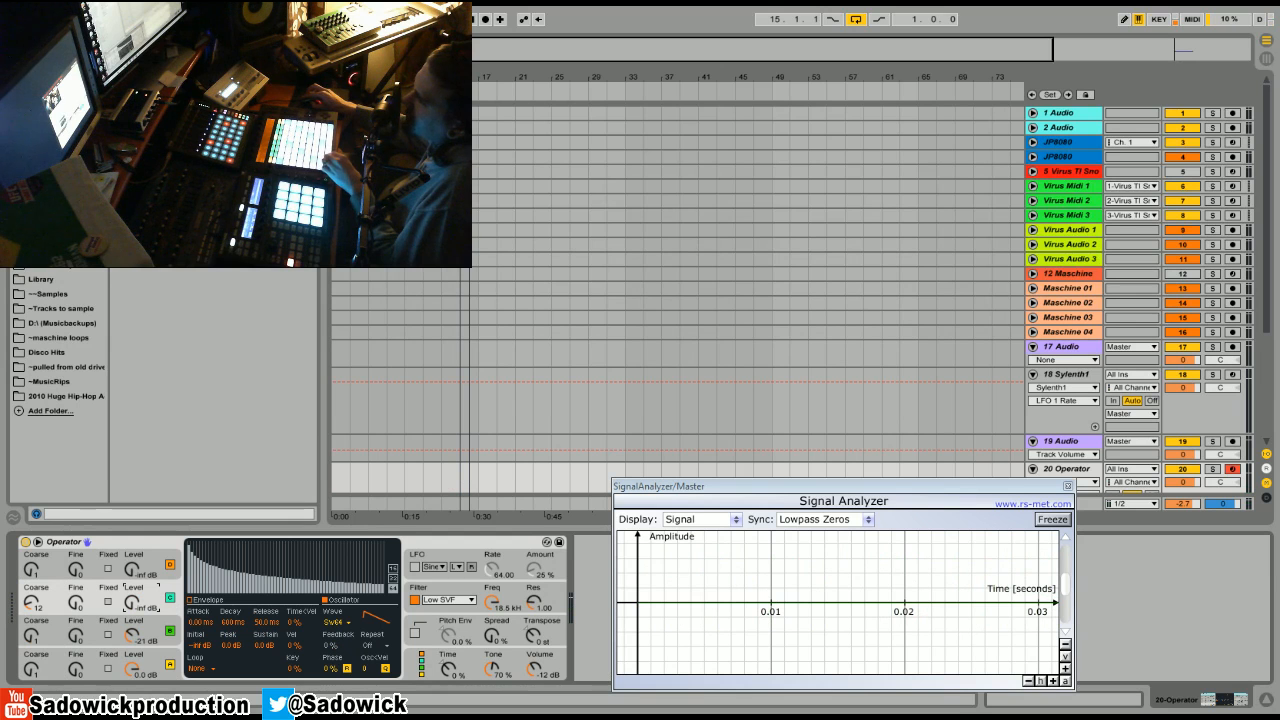
pyautogui.moveTo(131, 604); pyautogui.dragTo(131, 596)
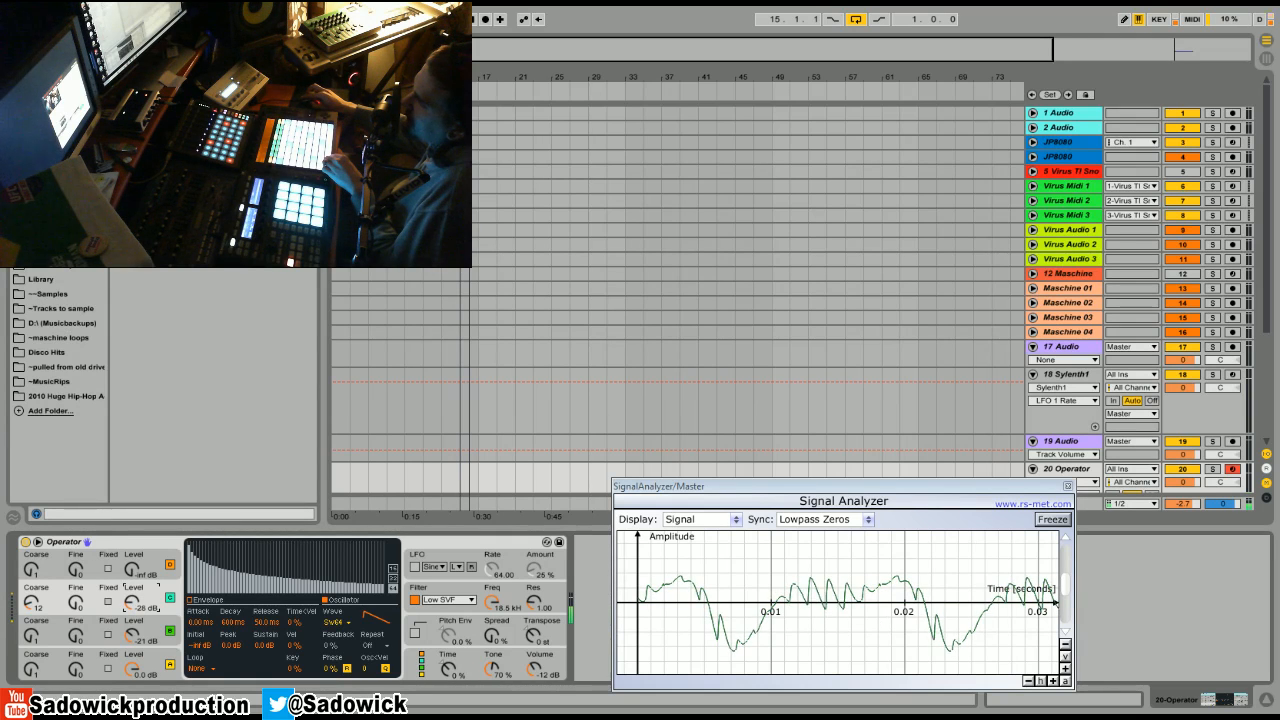
pyautogui.click(107, 601)
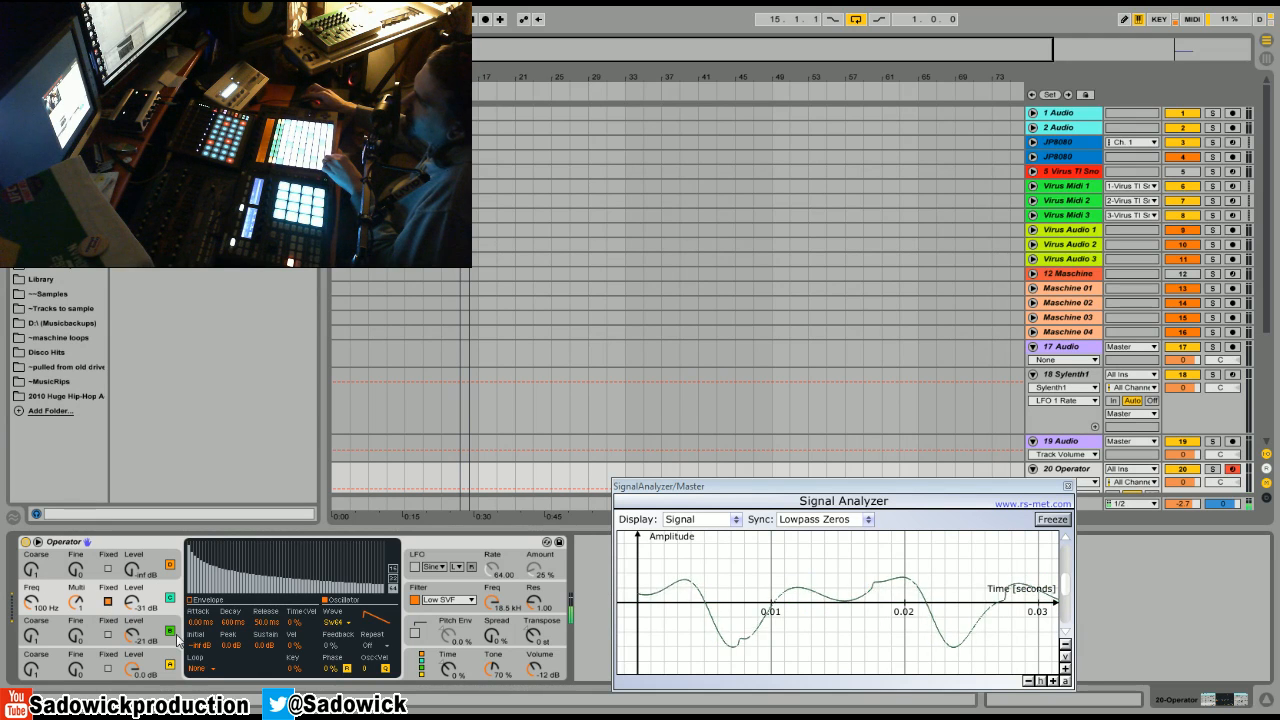
pyautogui.moveTo(40, 607)
pyautogui.mouseDown()
pyautogui.moveTo(40, 568)
pyautogui.moveTo(36, 598)
pyautogui.mouseUp()
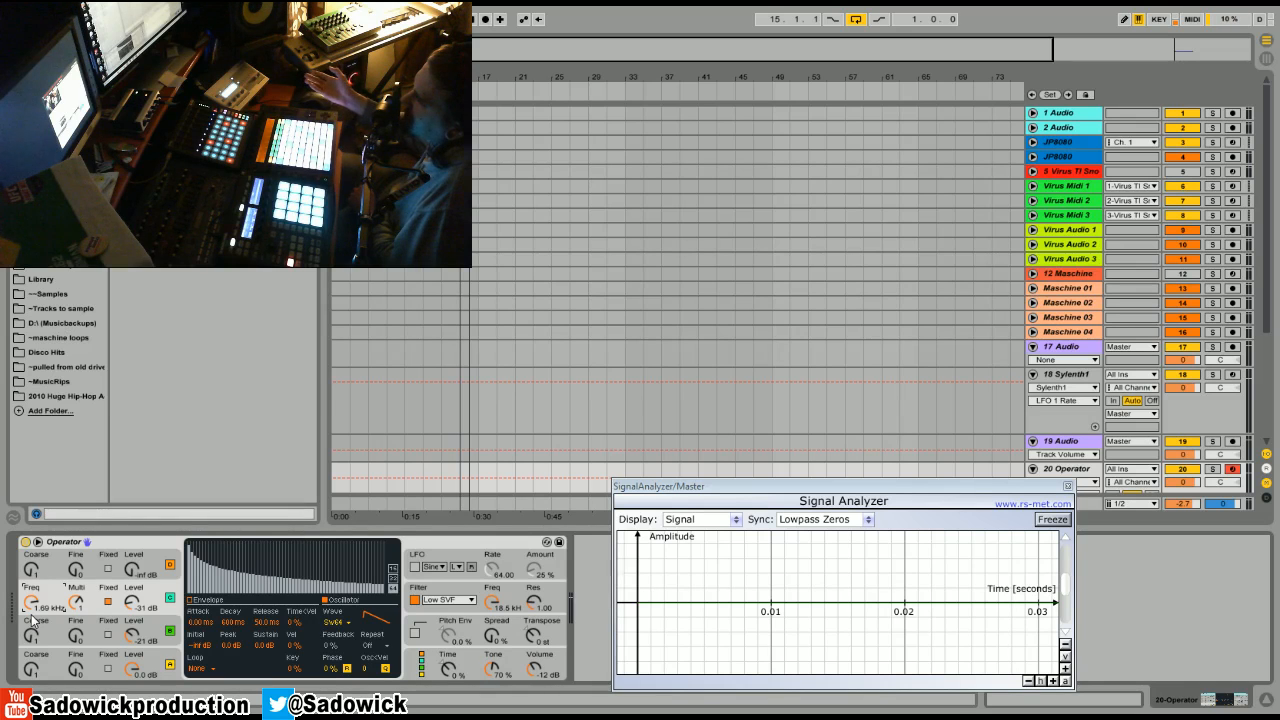
# Step: Audition oscillator C alone in the all-parallel algorithm with A and B off, lowering its level to about -40 dB
pyautogui.click(170, 631)
pyautogui.click(171, 666)
pyautogui.click(415, 662)
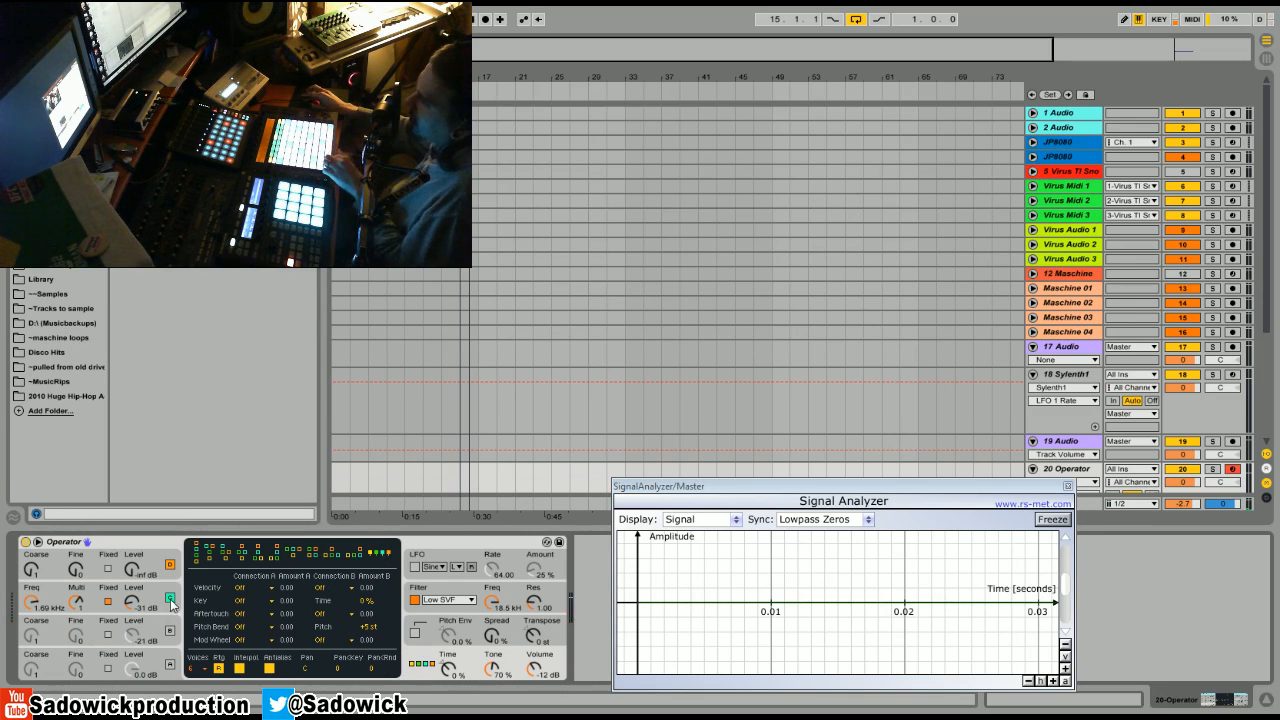
pyautogui.moveTo(131, 604)
pyautogui.mouseDown()
pyautogui.moveTo(131, 579)
pyautogui.moveTo(131, 615)
pyautogui.mouseUp()
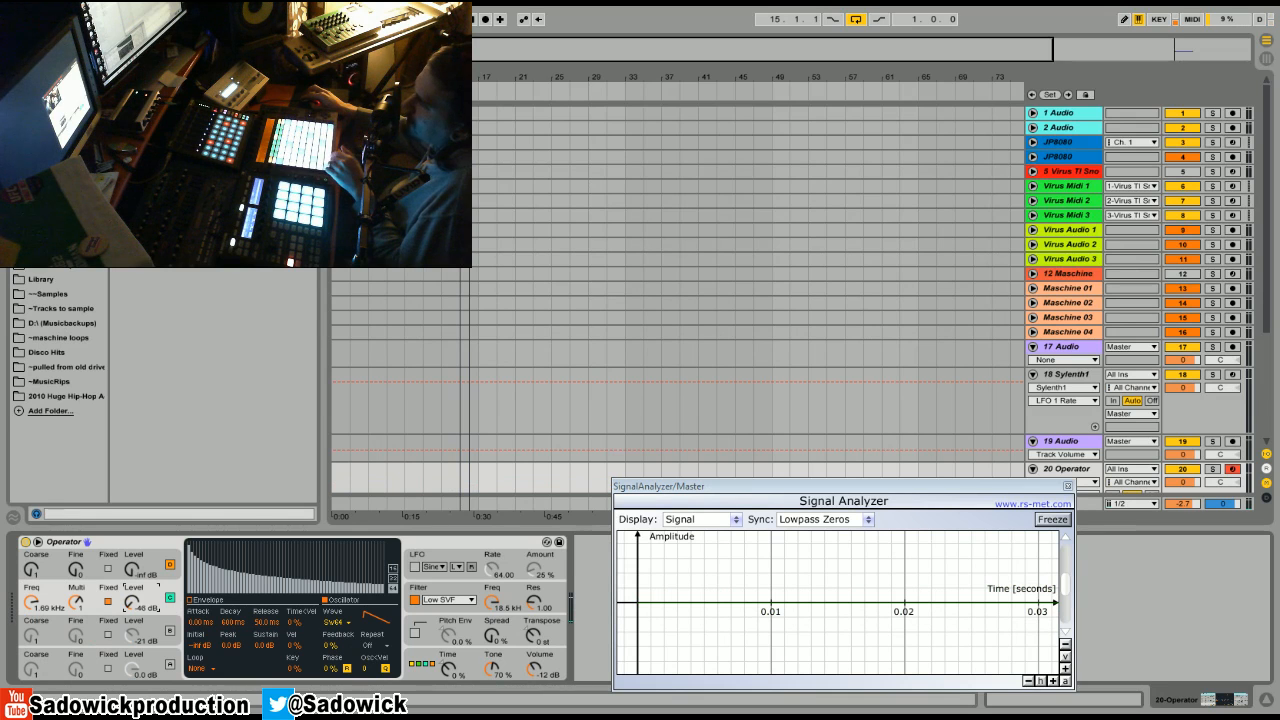
# Step: Return to the four-oscillator series algorithm and re-enable oscillators B and A
pyautogui.click(418, 676)
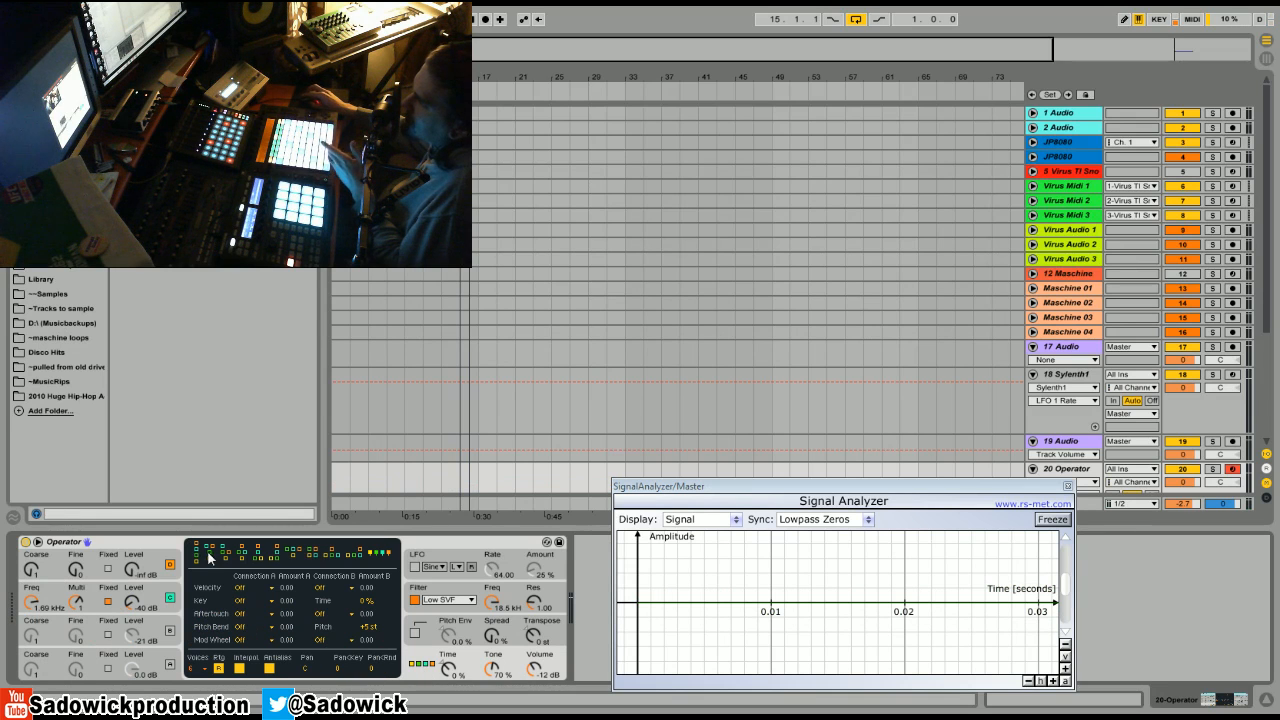
pyautogui.click(199, 556)
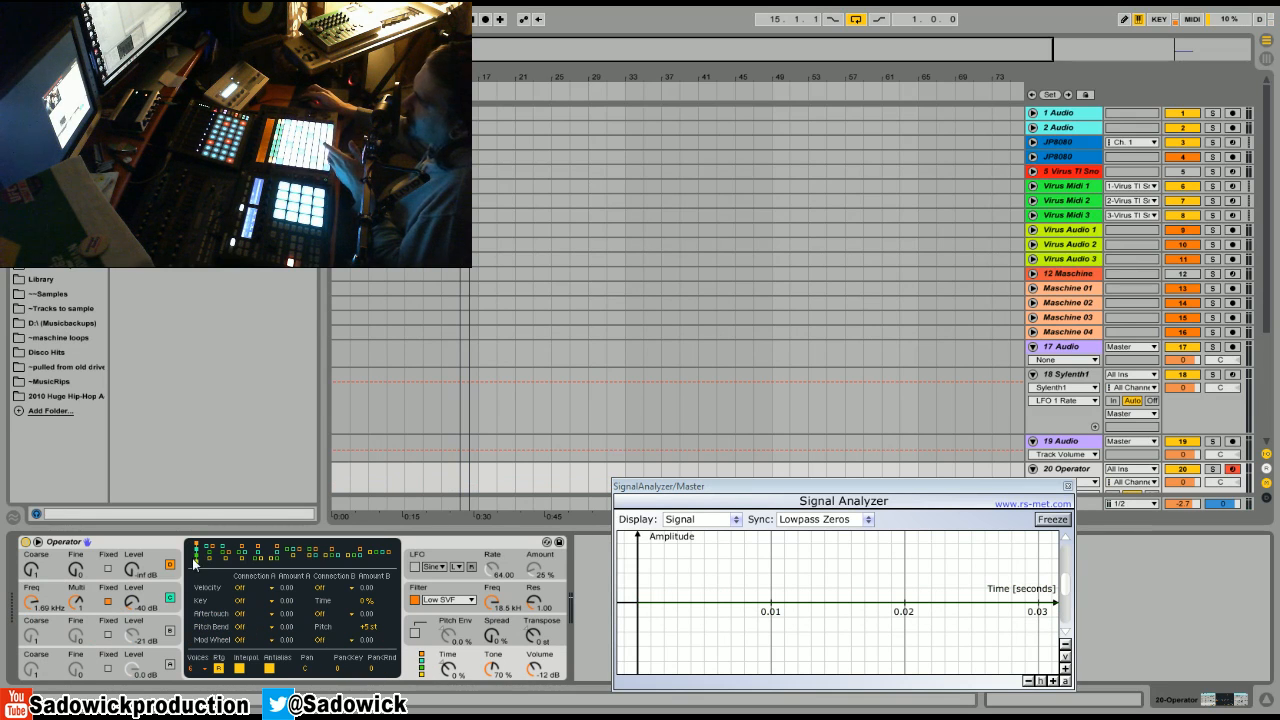
pyautogui.click(170, 631)
pyautogui.click(170, 664)
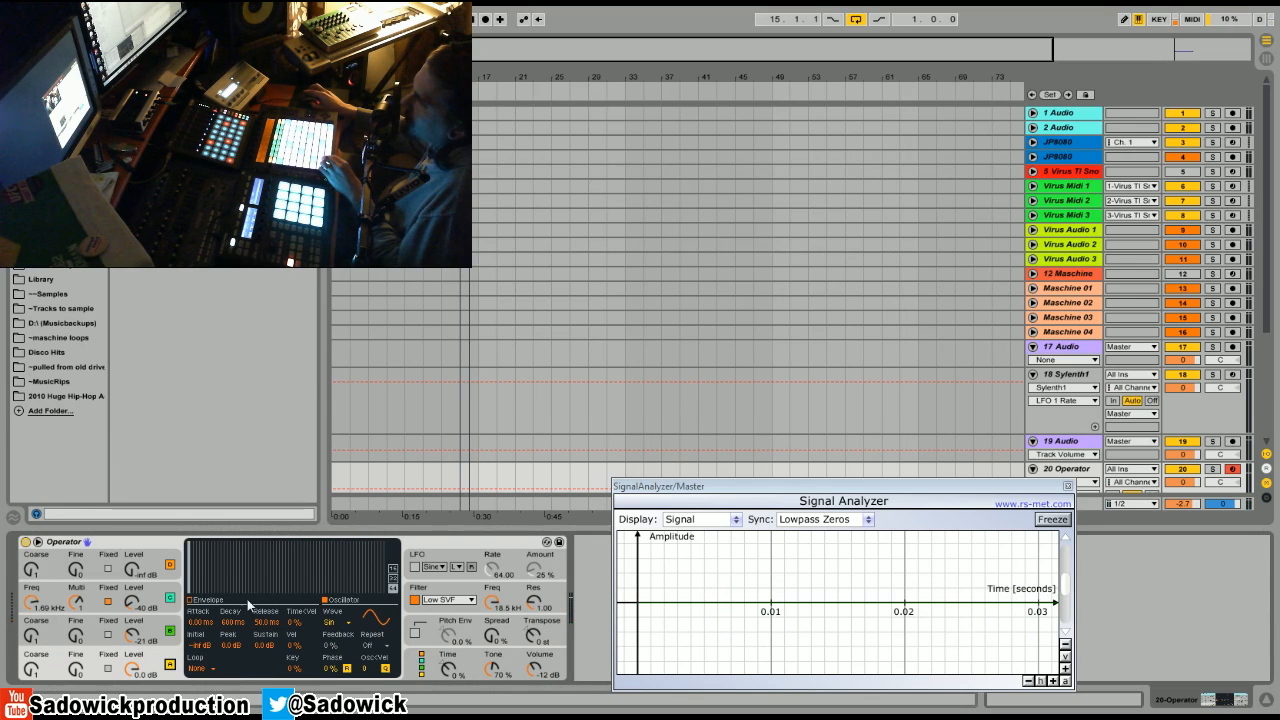
# Step: Freeze the waveform in the Signal Analyzer and raise oscillator C's level to about -30 dB
pyautogui.click(1051, 519)
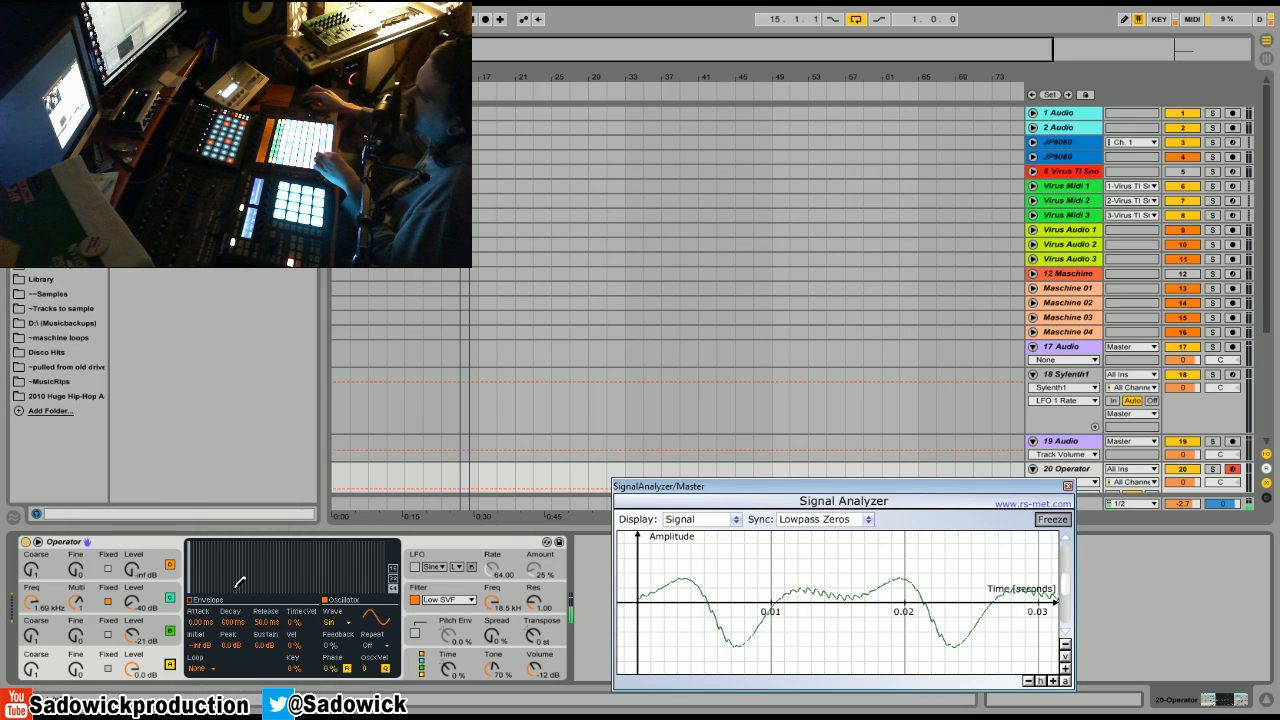
pyautogui.moveTo(134, 603)
pyautogui.mouseDown()
pyautogui.moveTo(134, 586)
pyautogui.moveTo(137, 604)
pyautogui.mouseUp()
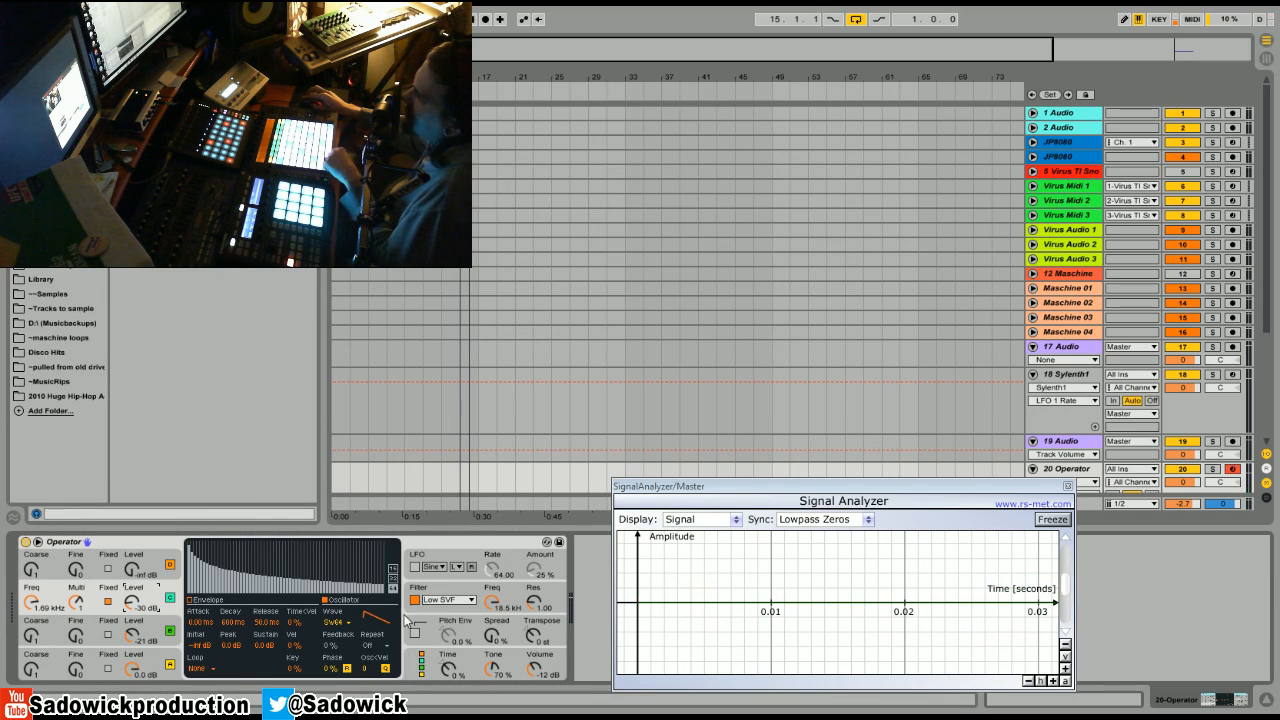
# Step: Give oscillator D a Triangle waveform with its coarse tuning at 48 and its level at about -11 dB
pyautogui.click(150, 565)
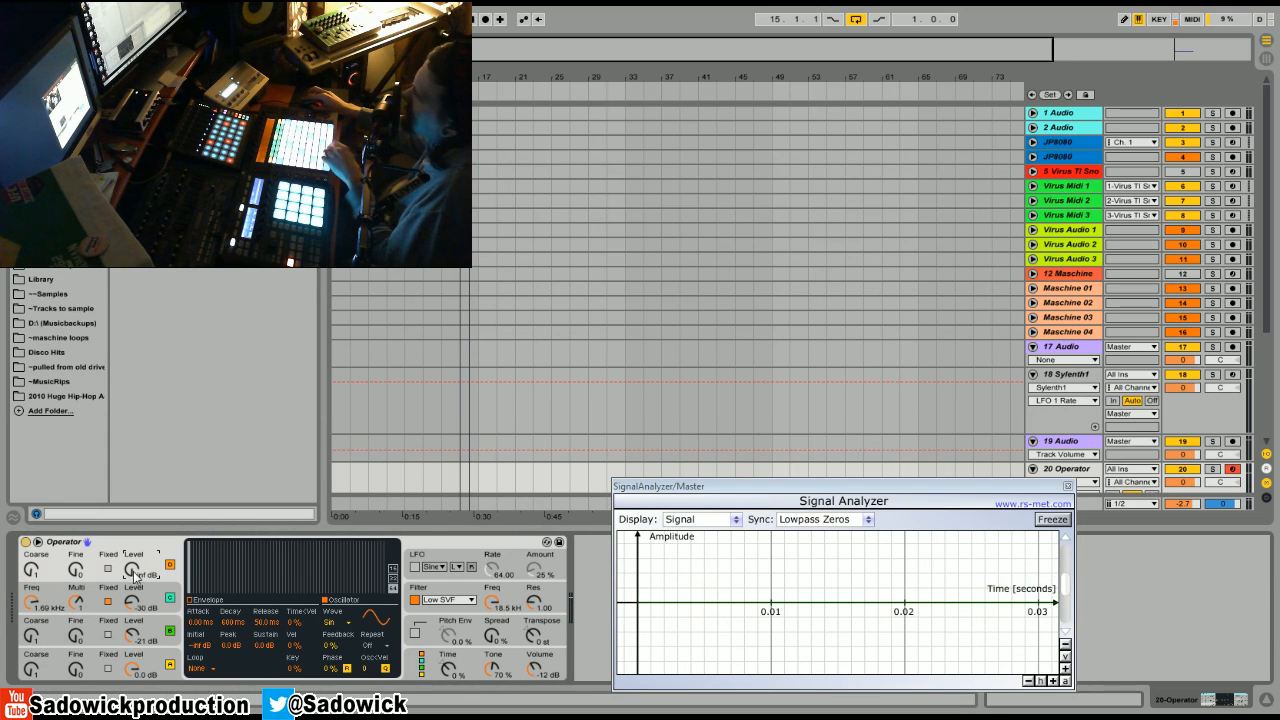
pyautogui.click(331, 623)
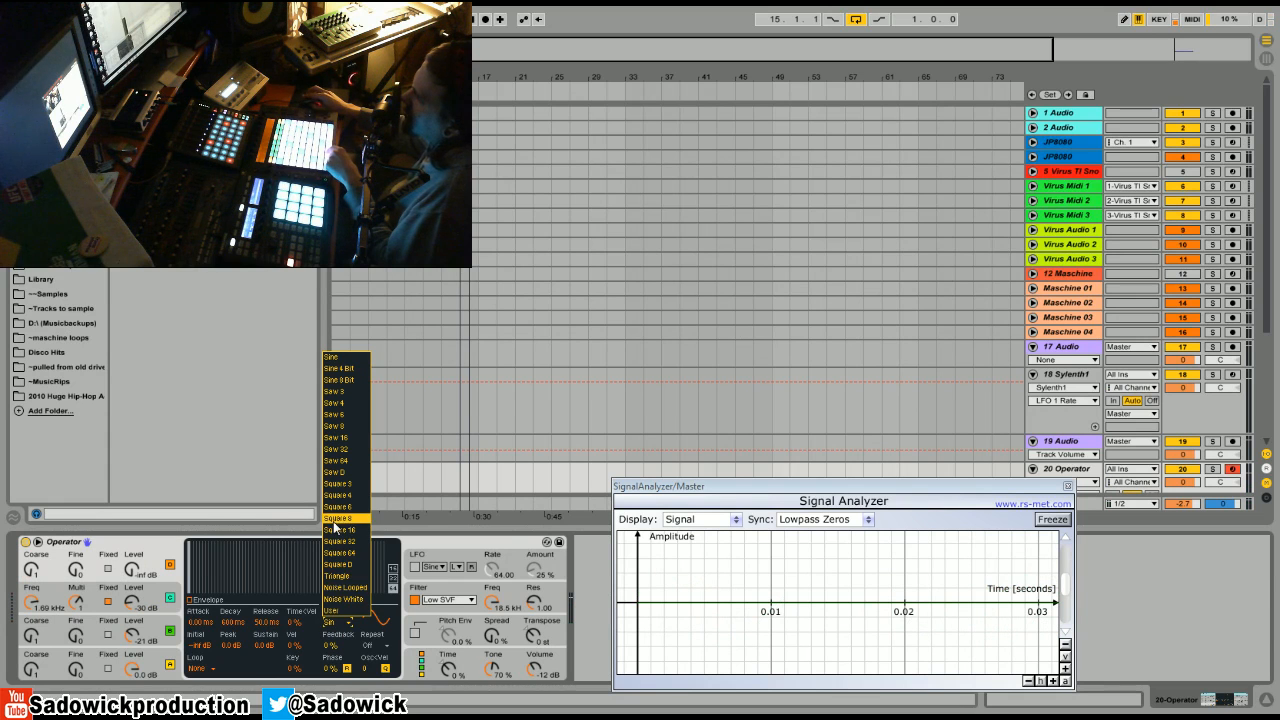
pyautogui.click(362, 580)
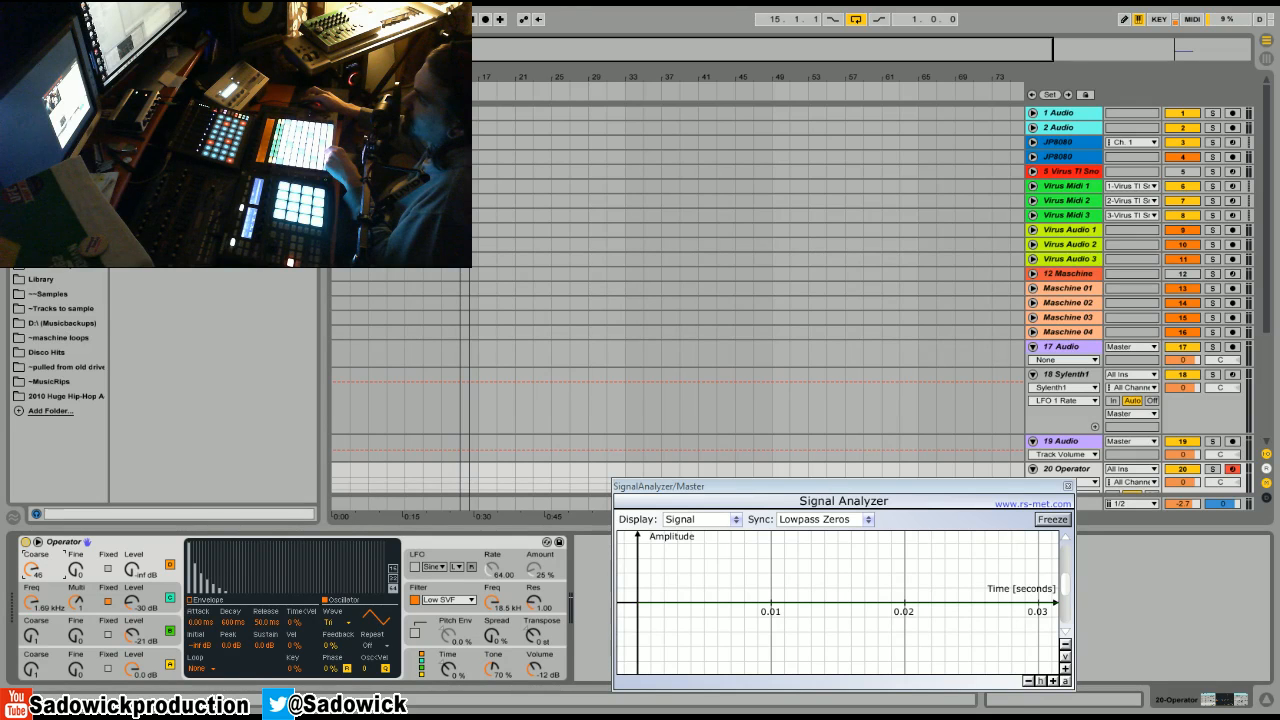
pyautogui.moveTo(145, 568)
pyautogui.mouseDown()
pyautogui.moveTo(145, 548)
pyautogui.moveTo(135, 573)
pyautogui.mouseUp()
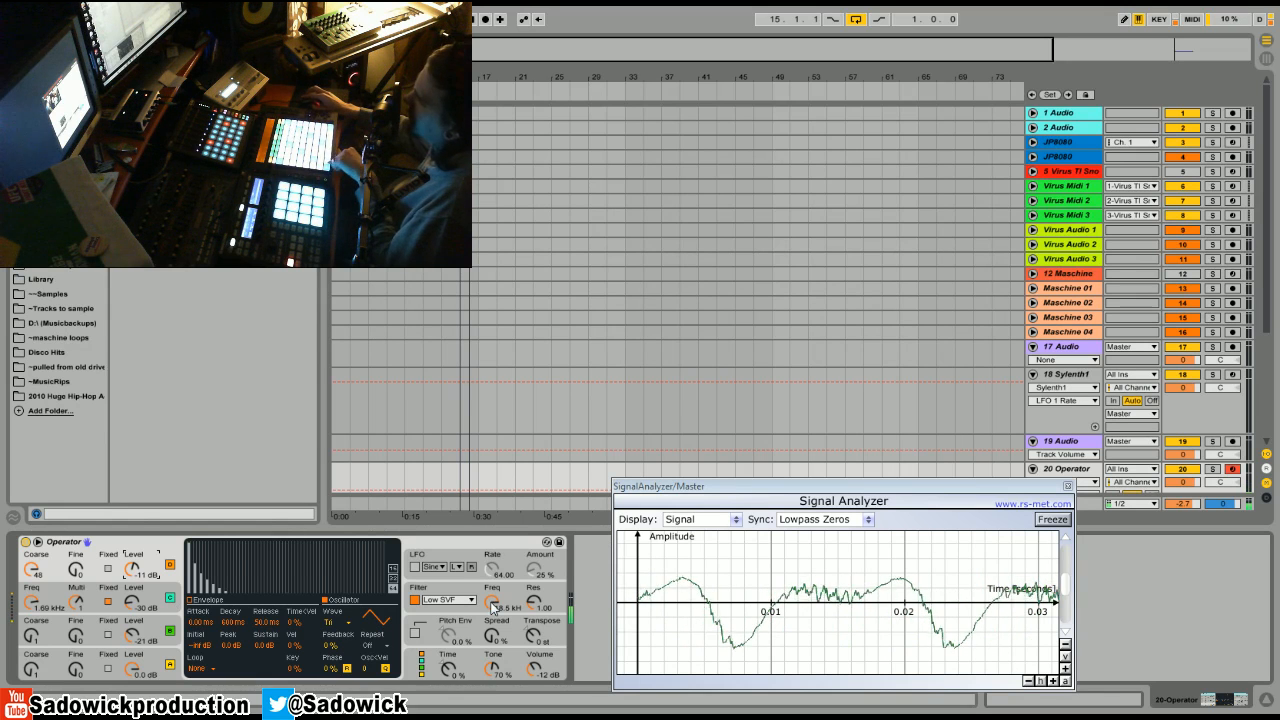
# Step: Sweep the filter frequency, returning it to 18.5 kHz, and raise Operator's volume to about -7.1 dB with the spread at 0 %
pyautogui.moveTo(487, 611)
pyautogui.mouseDown()
pyautogui.moveTo(487, 670)
pyautogui.moveTo(487, 611)
pyautogui.mouseUp()
pyautogui.moveTo(494, 692); pyautogui.dragTo(494, 604)
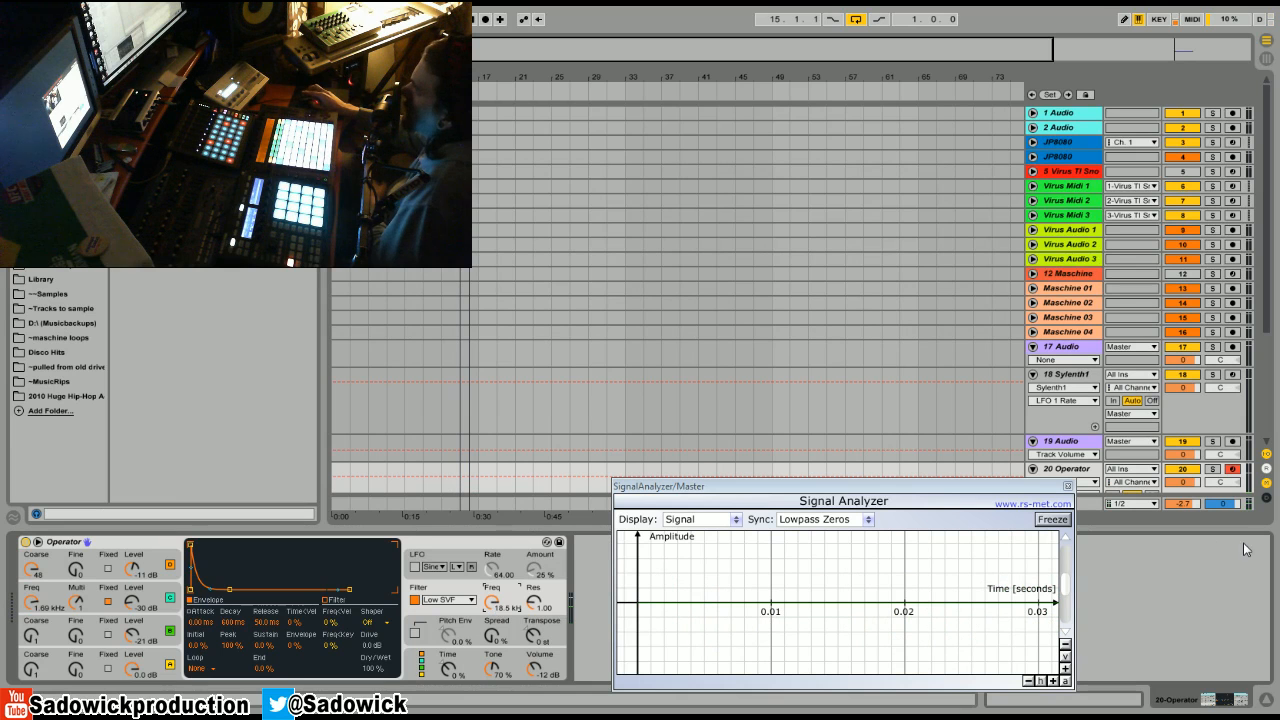
pyautogui.moveTo(523, 668); pyautogui.dragTo(523, 660)
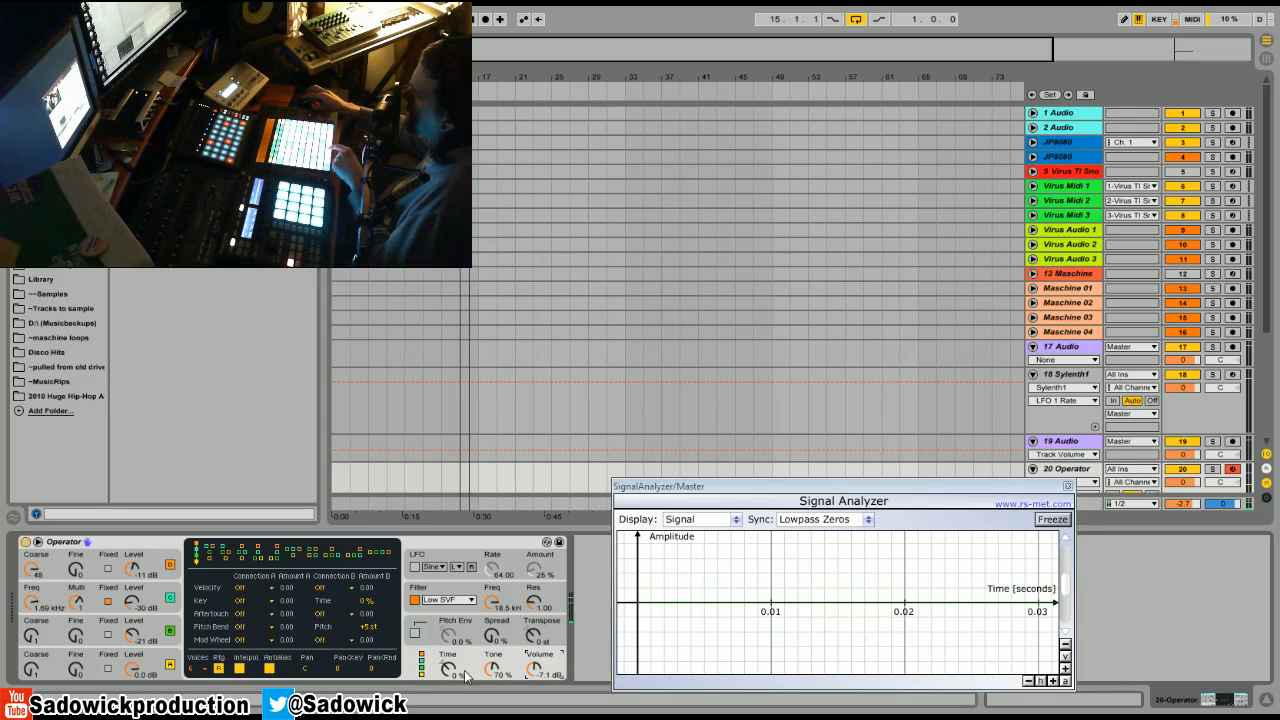
pyautogui.moveTo(493, 633)
pyautogui.mouseDown()
pyautogui.moveTo(493, 599)
pyautogui.moveTo(492, 638)
pyautogui.mouseUp()
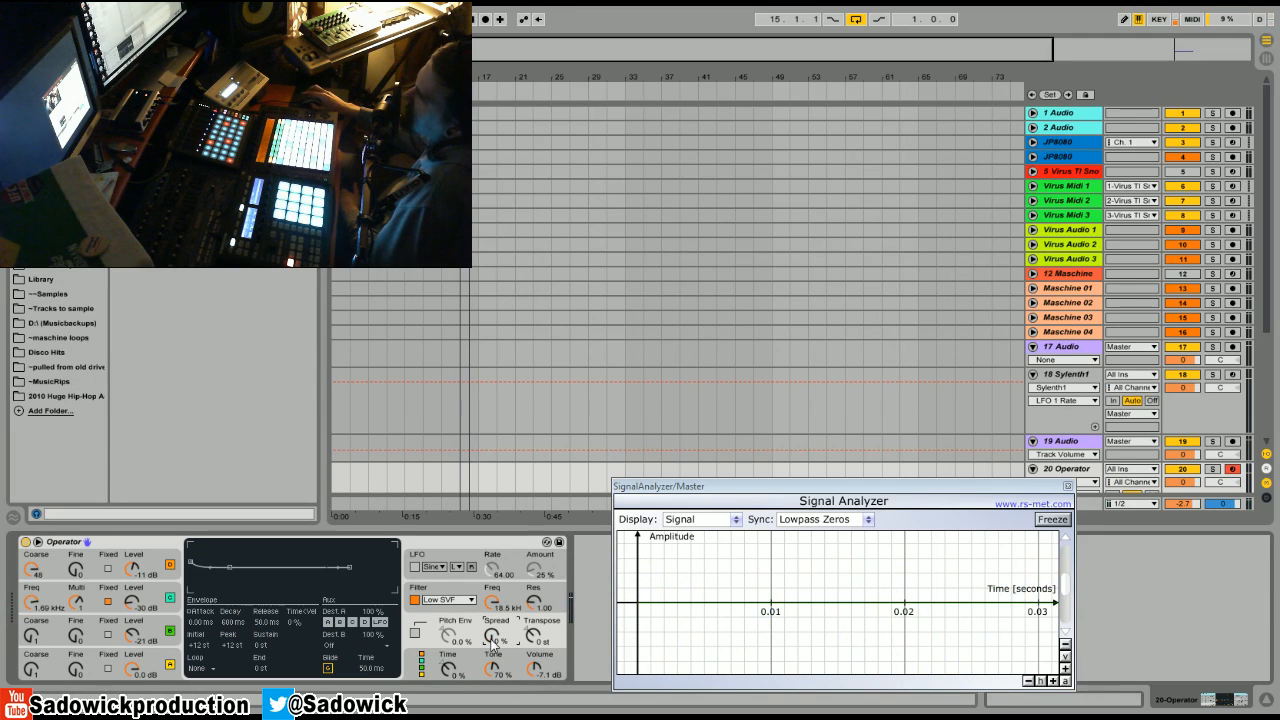
# Step: Compare the all-parallel and series algorithms, ending on series, and show the settings of oscillators D and C
pyautogui.click(424, 666)
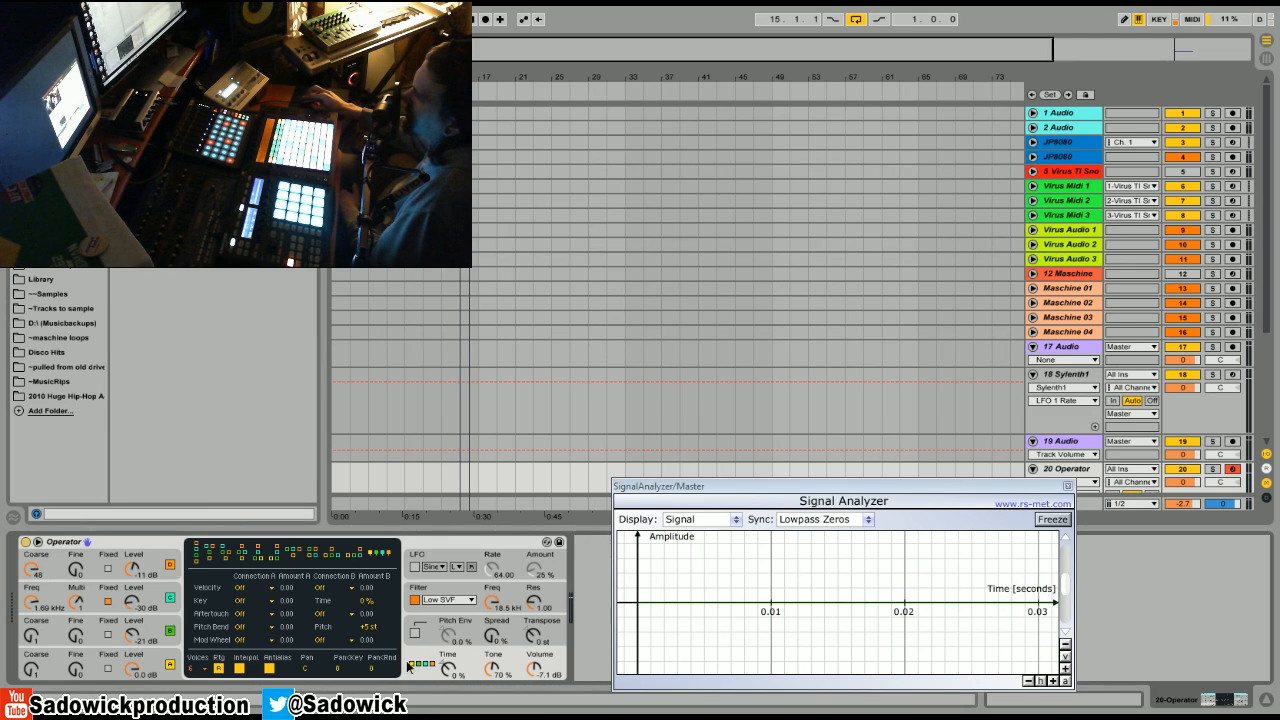
pyautogui.click(196, 560)
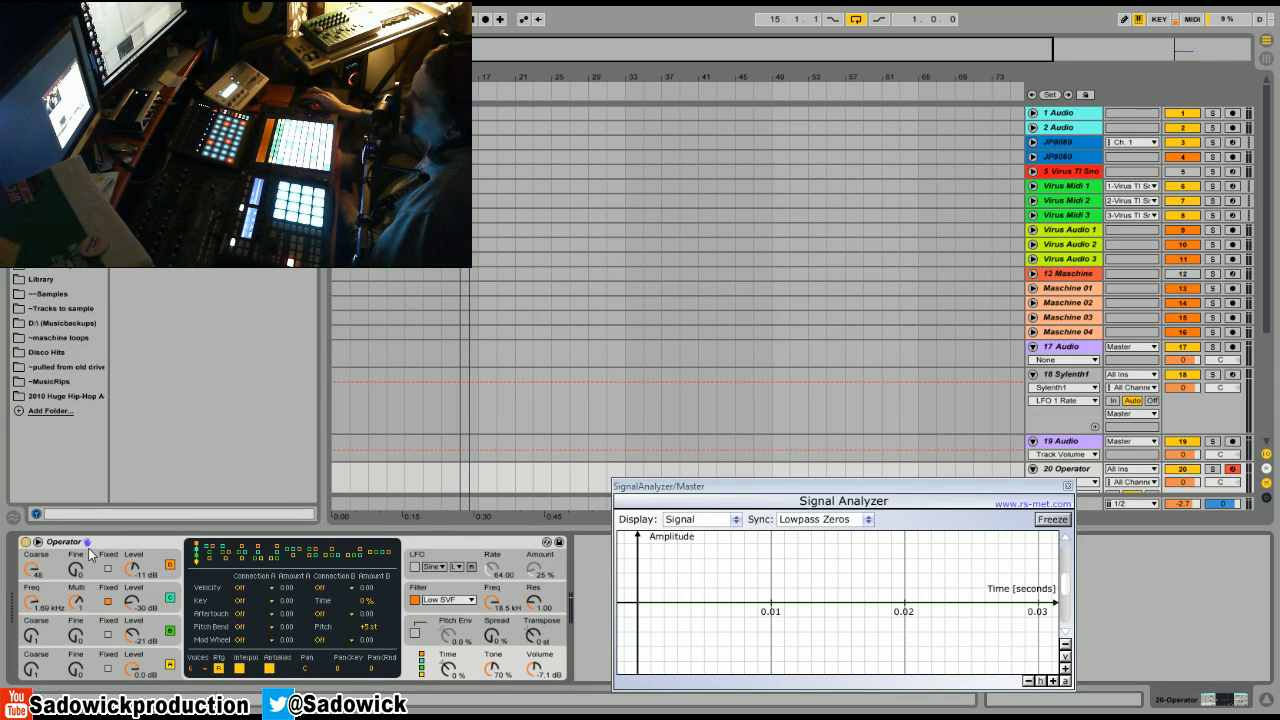
pyautogui.click(153, 562)
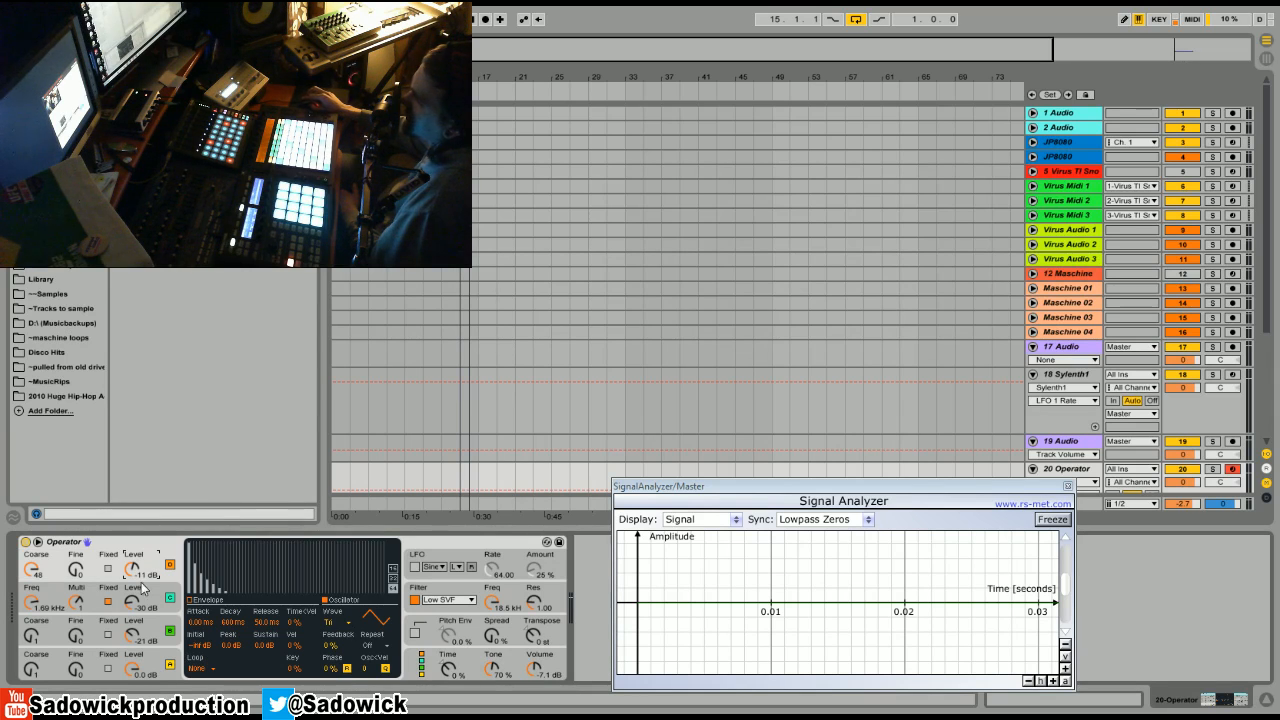
pyautogui.click(148, 597)
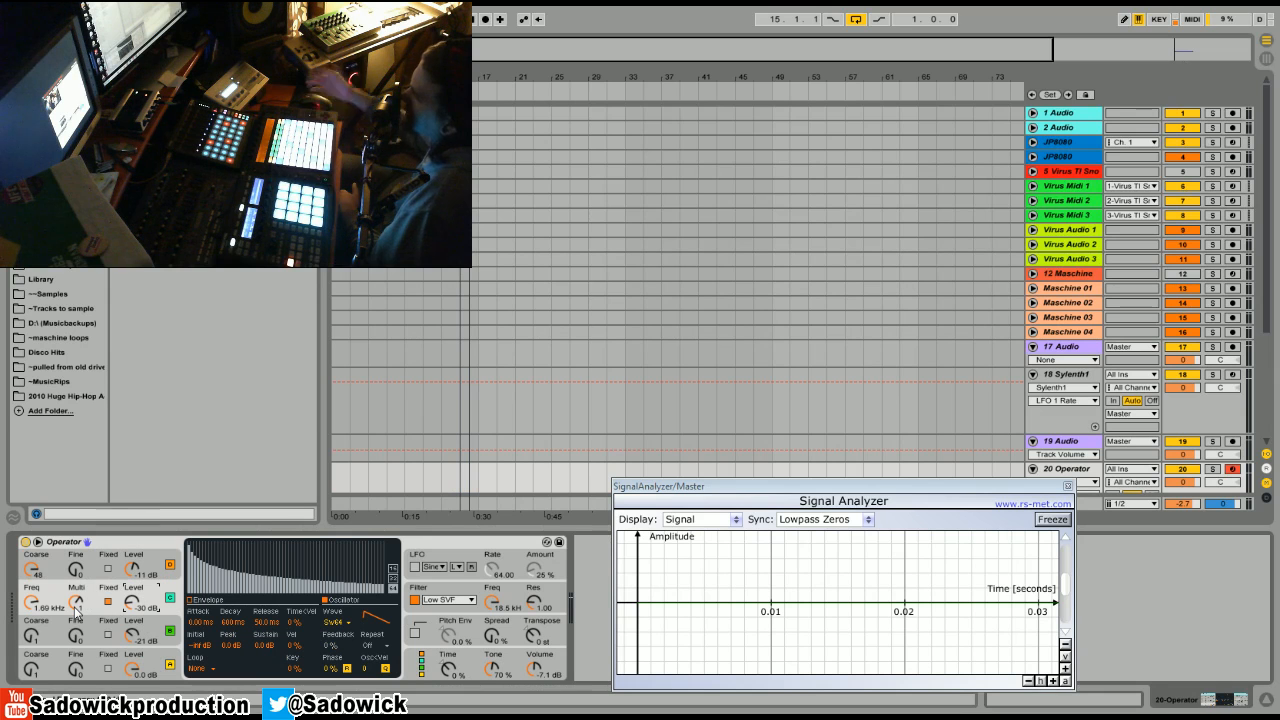
# Step: Sweep oscillator C's fixed frequency, ending at about 866 Hz, and show the settings of oscillators B and A
pyautogui.moveTo(34, 602)
pyautogui.mouseDown()
pyautogui.moveTo(34, 638)
pyautogui.moveTo(34, 626)
pyautogui.mouseUp()
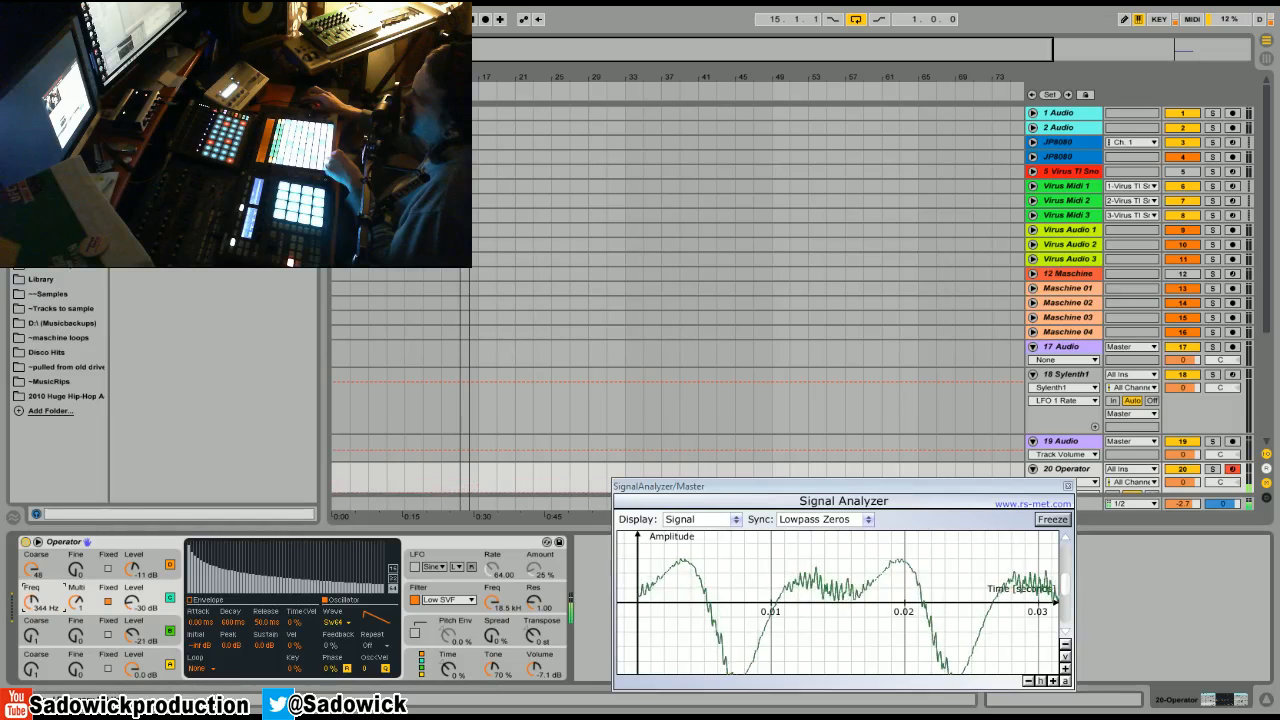
pyautogui.rightClick(31, 601)
pyautogui.click(31, 601)
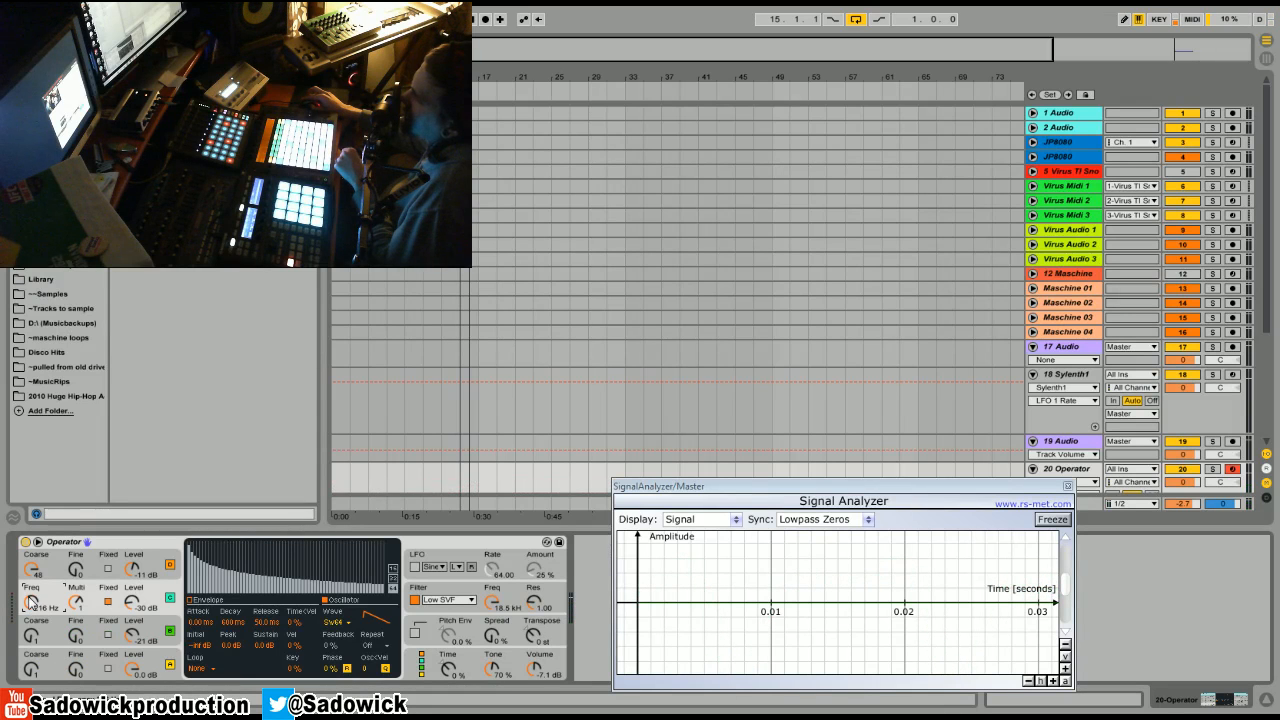
pyautogui.moveTo(31, 601); pyautogui.dragTo(31, 608)
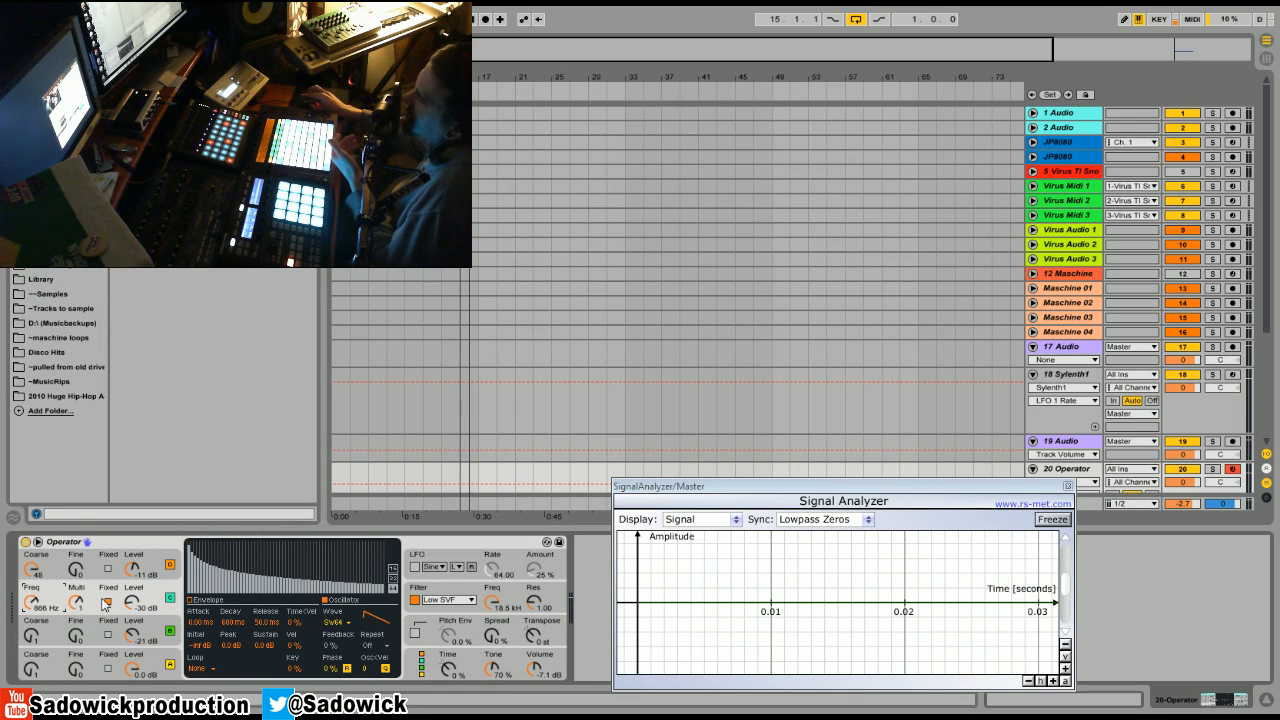
pyautogui.click(150, 634)
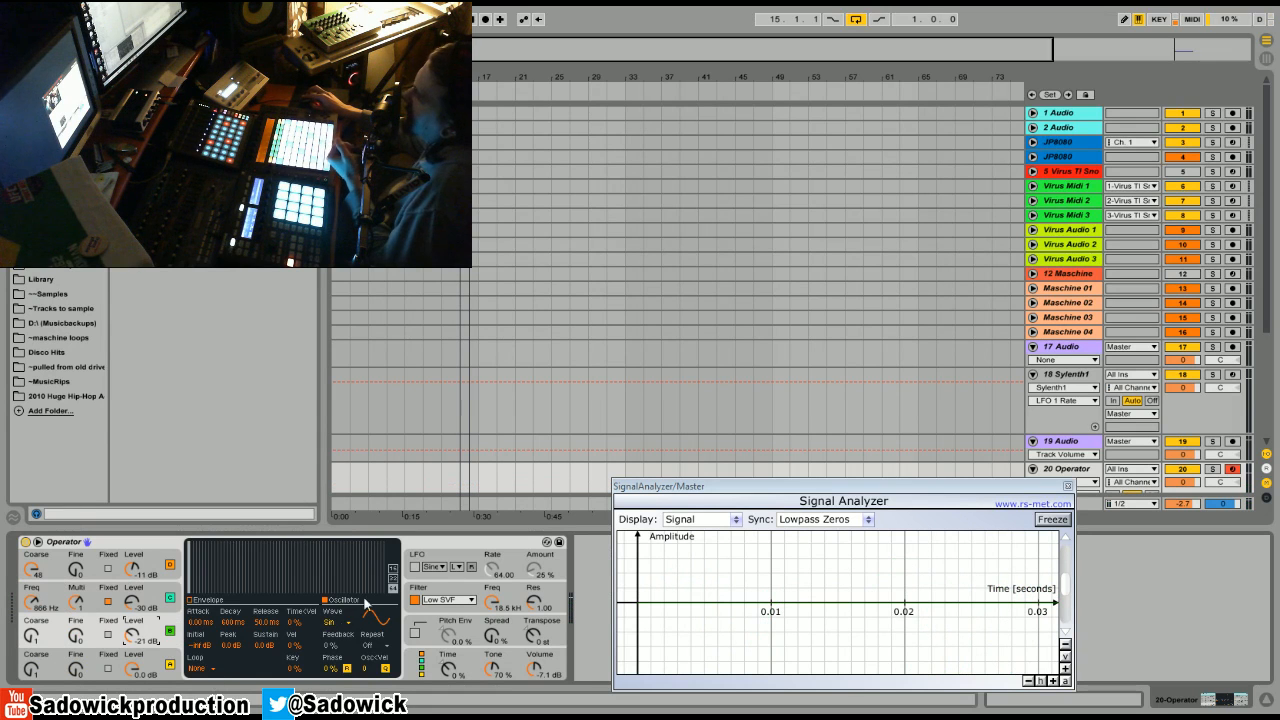
pyautogui.click(158, 670)
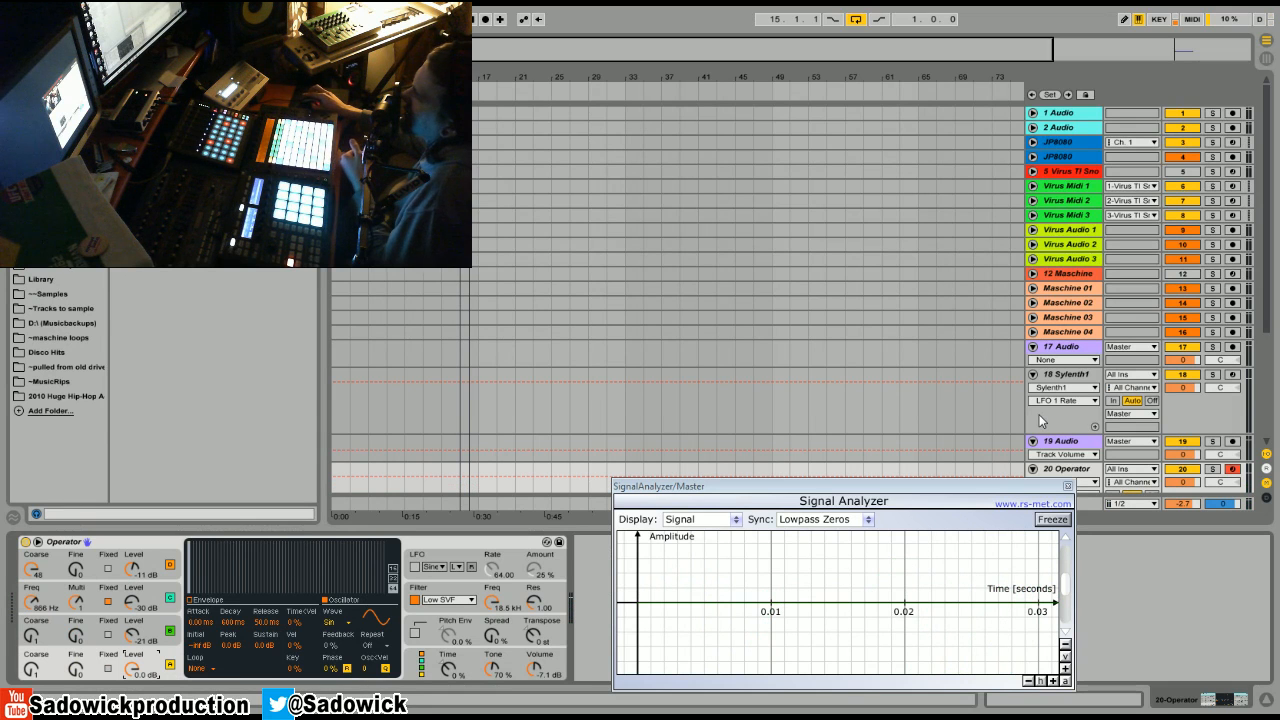
# Step: Review the Sylenth1 plug-in on track 18, close its window and return to the Operator track
pyautogui.click(1078, 372)
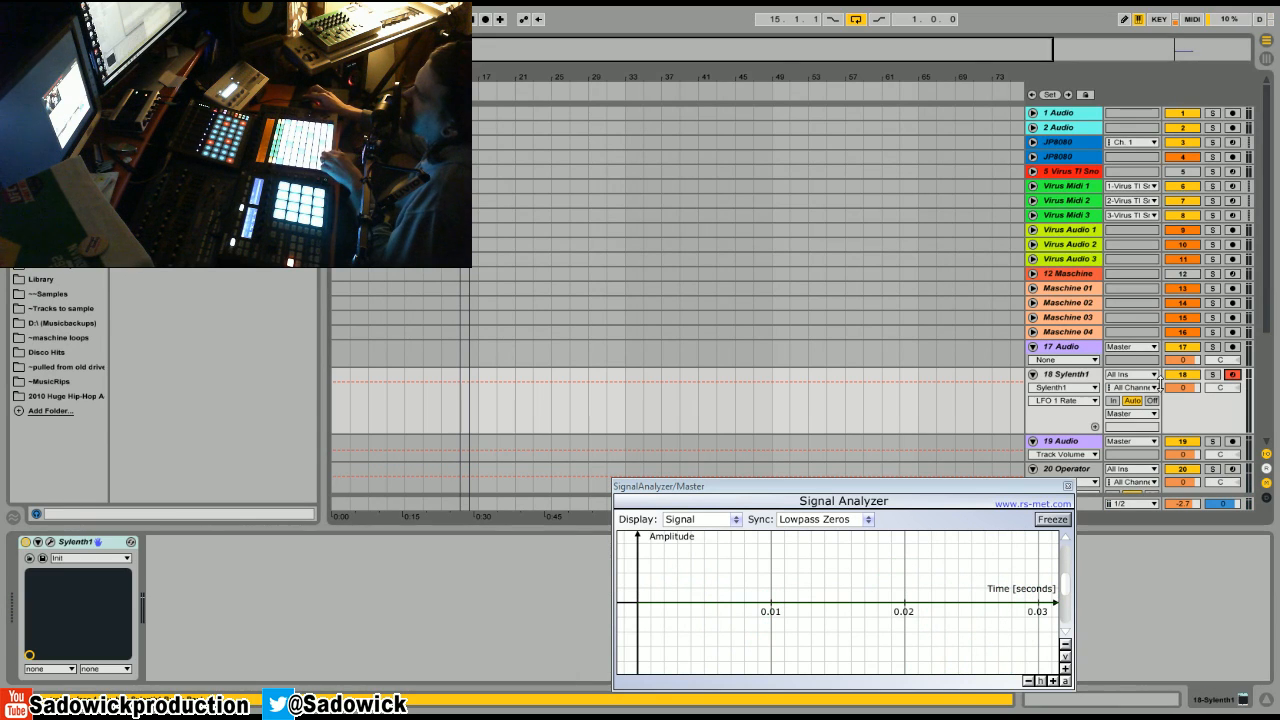
pyautogui.click(50, 542)
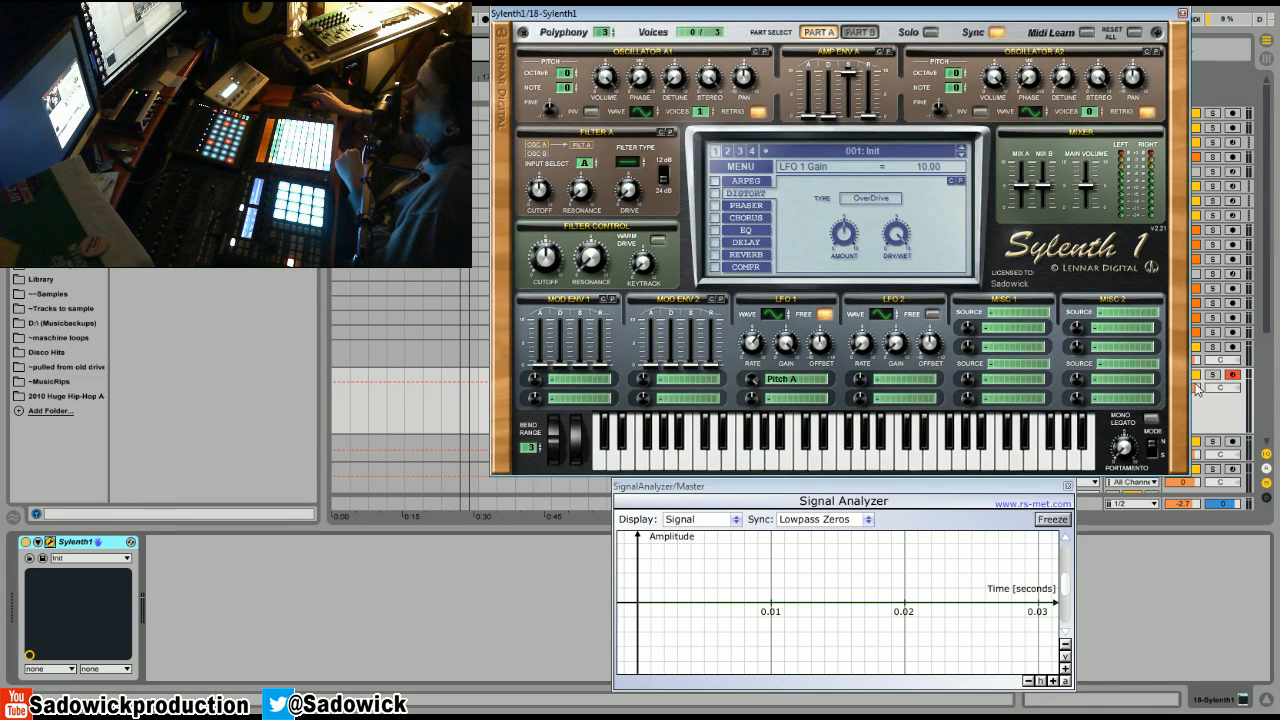
pyautogui.click(1182, 13)
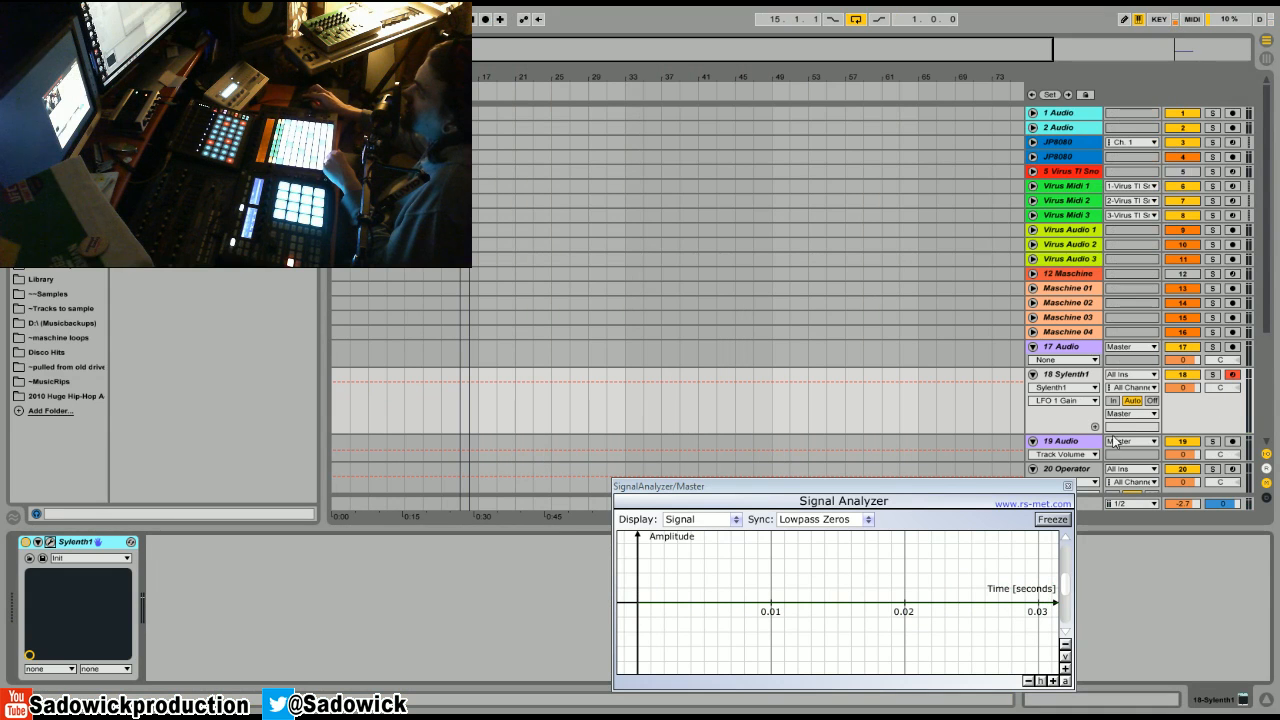
pyautogui.click(1085, 470)
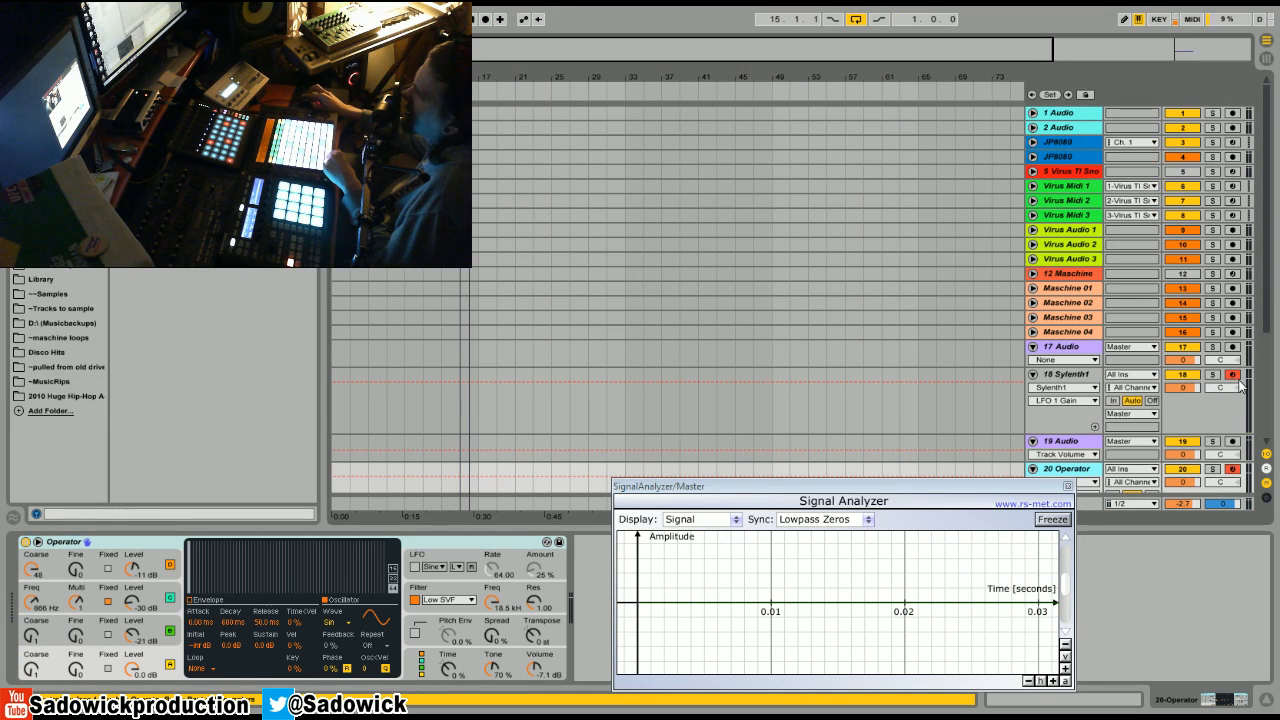